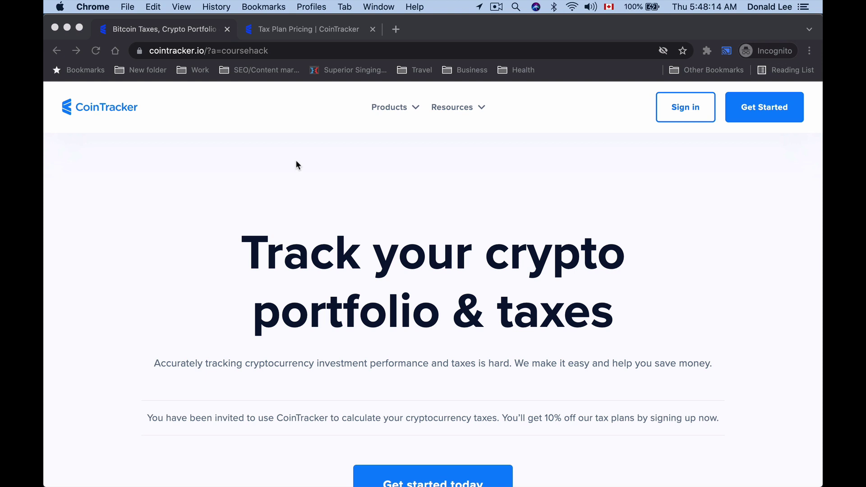
Browse the CoinTracker homepage's features and testimonials down to the supported wallet and exchange integrations.
left_click(281, 54)
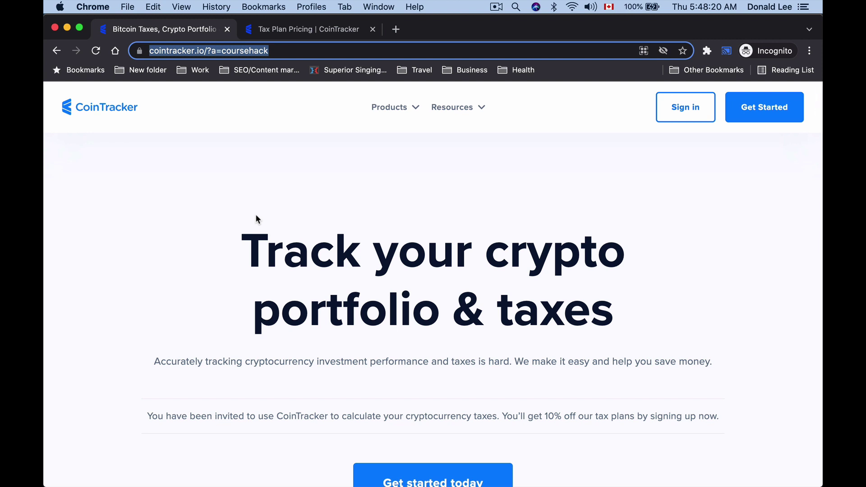
scroll(256, 216, "down", 1)
scroll(256, 219, "down", 1)
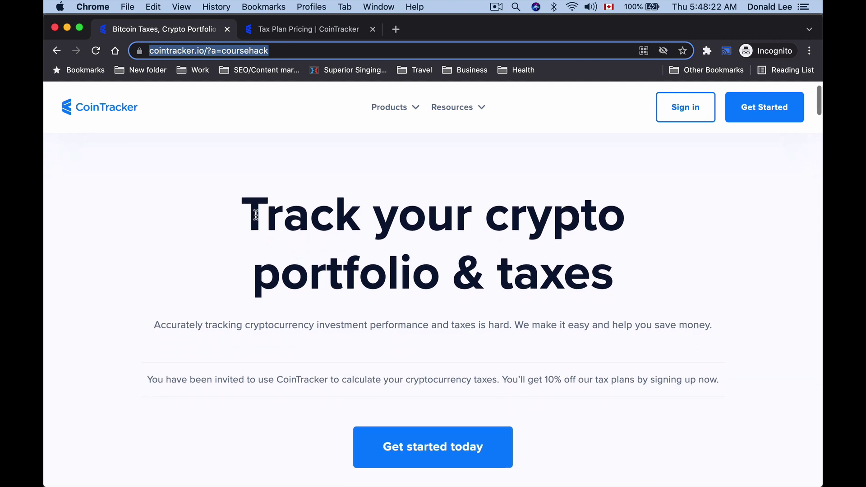
scroll(256, 215, "down", 2)
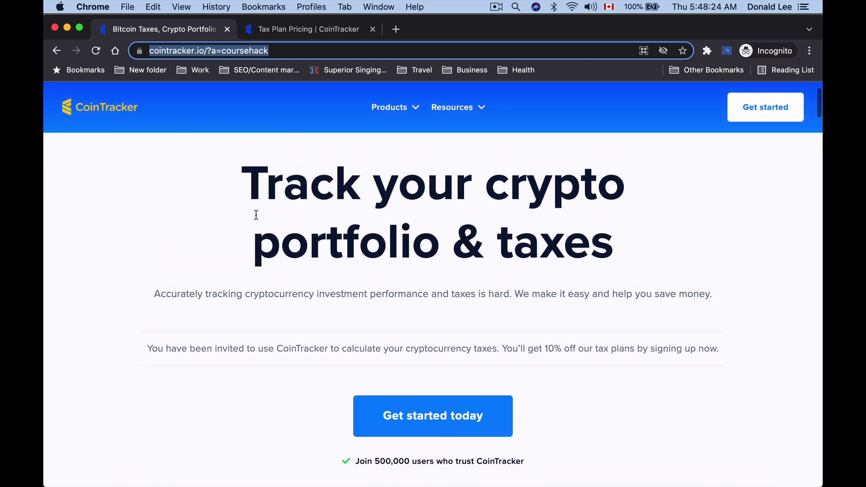
scroll(256, 215, "down", 2)
scroll(256, 215, "up", 2)
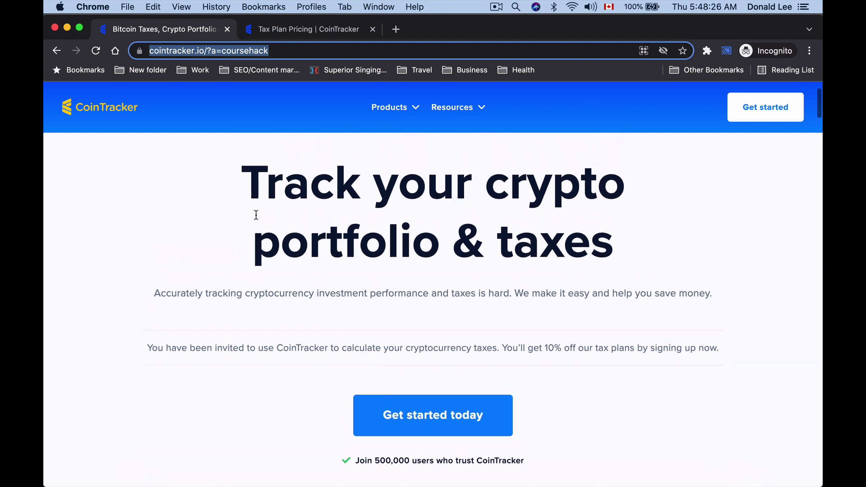
scroll(396, 252, "down", 3)
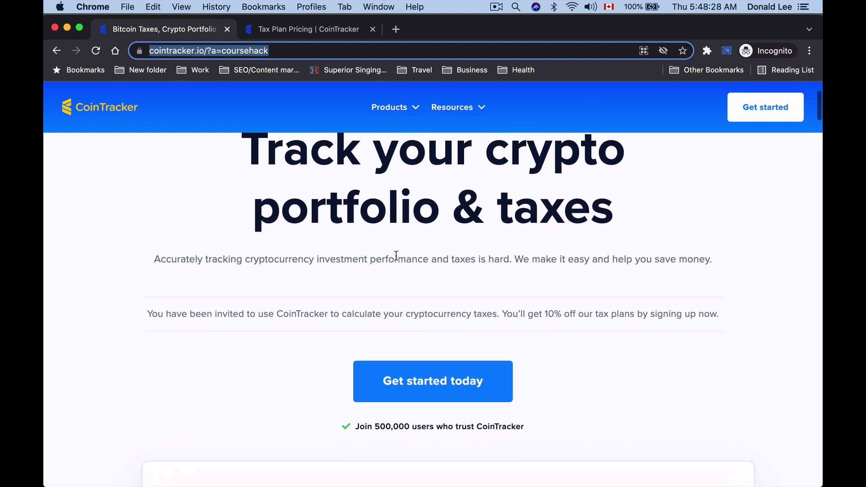
scroll(396, 258, "down", 10)
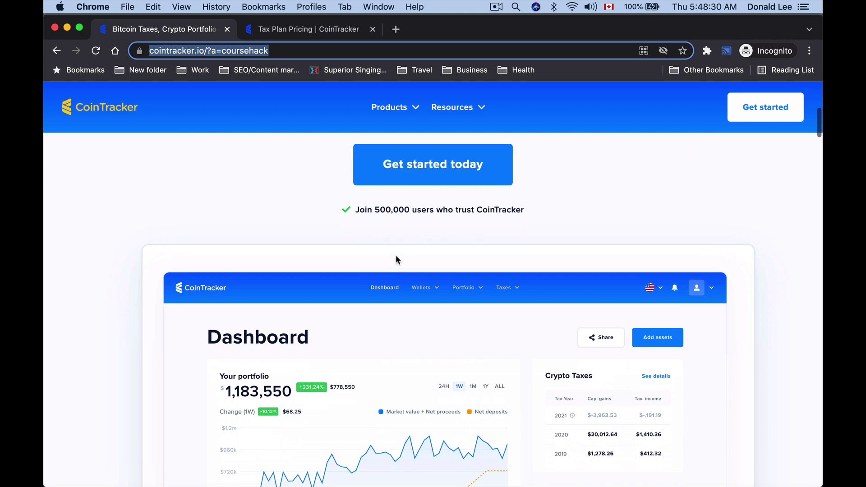
scroll(396, 260, "up", 10)
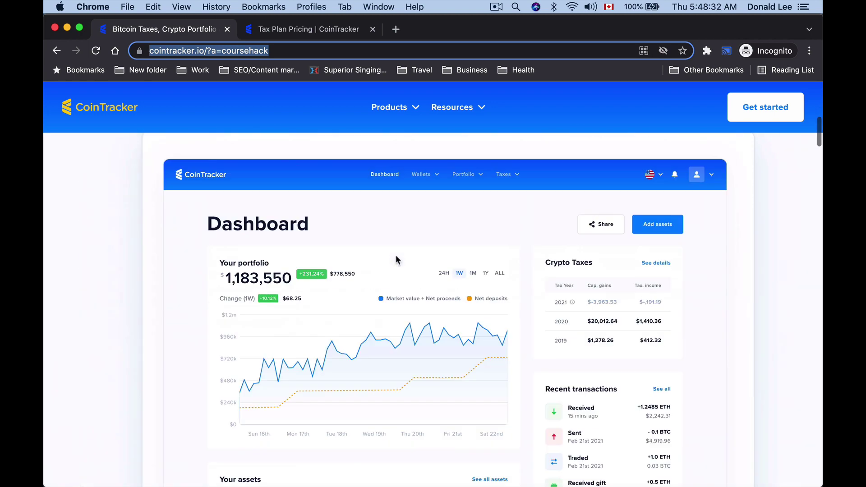
scroll(396, 256, "down", 6)
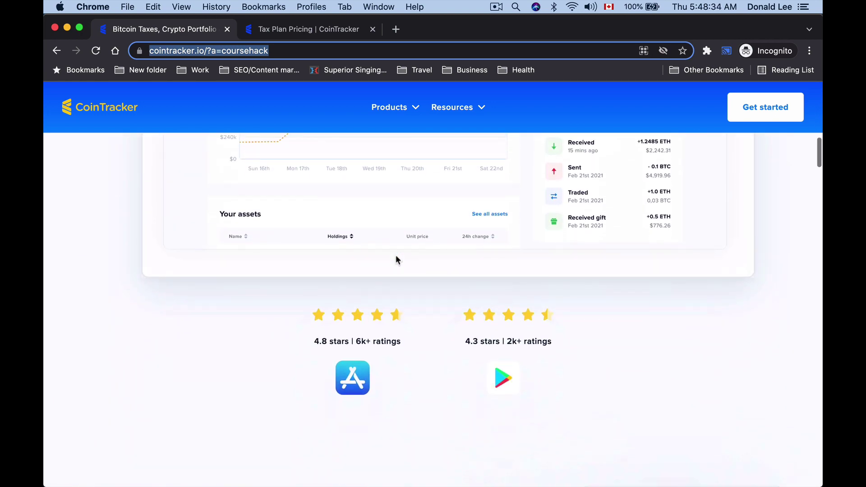
scroll(499, 379, "down", 10)
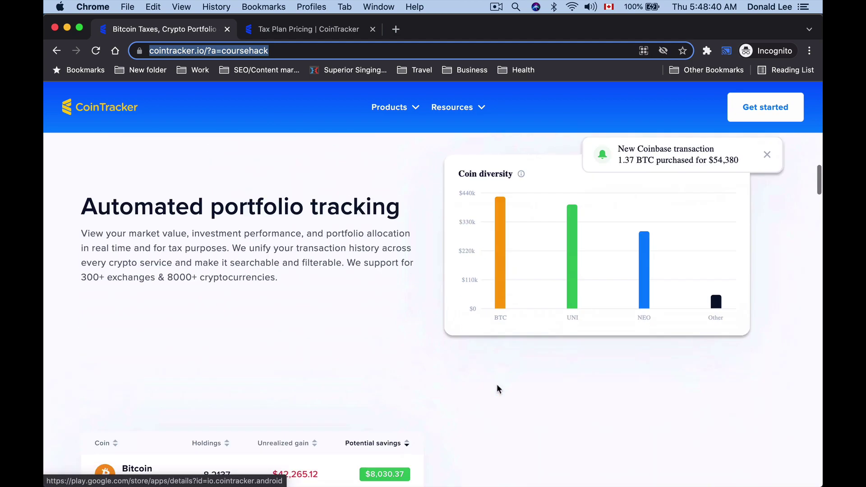
scroll(496, 351, "down", 10)
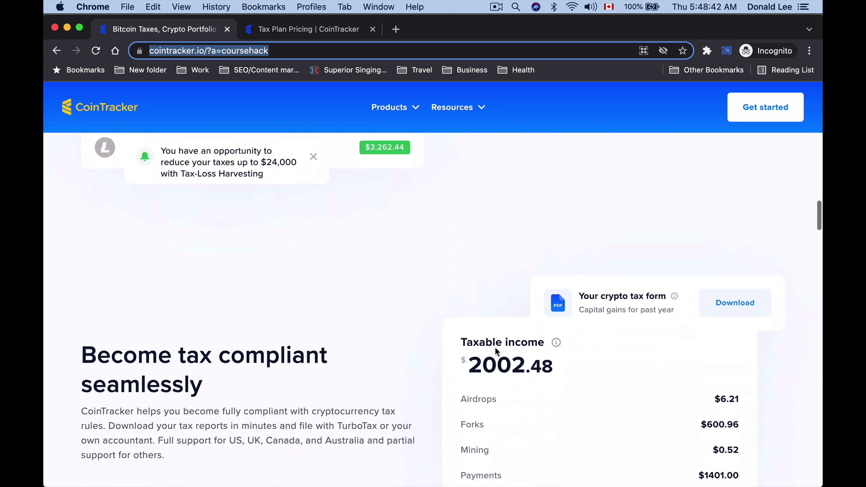
scroll(496, 350, "down", 1)
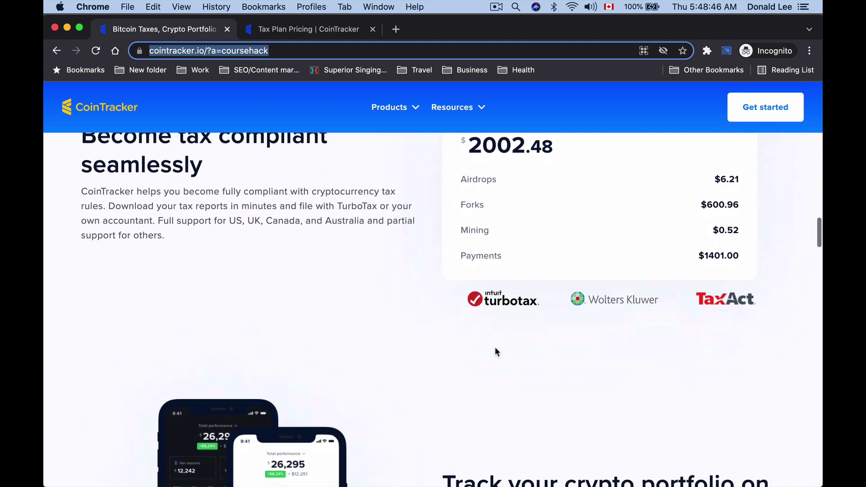
scroll(495, 347, "down", 5)
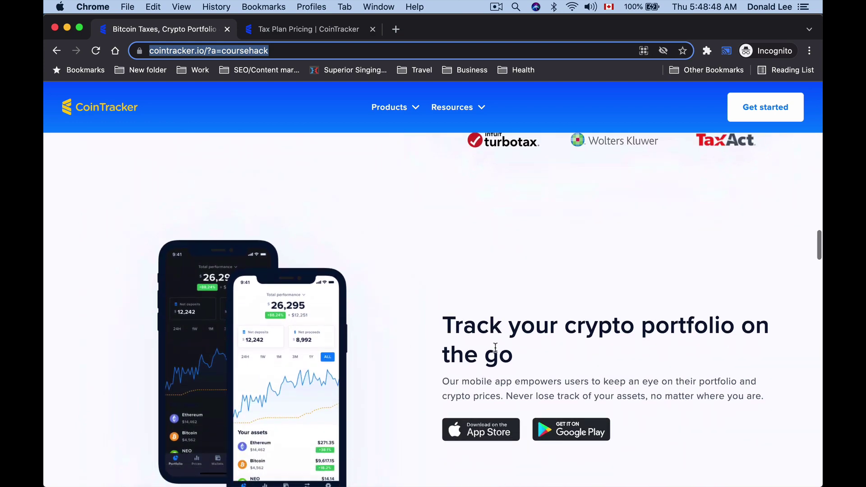
scroll(496, 347, "down", 15)
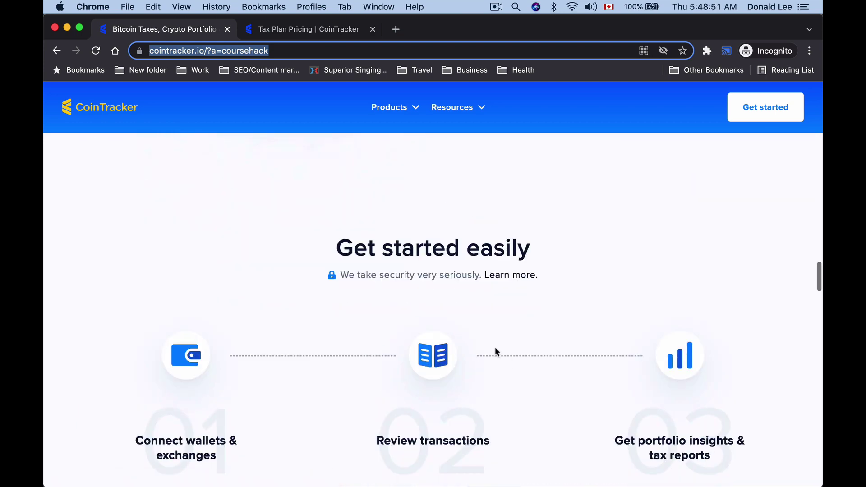
scroll(495, 348, "down", 10)
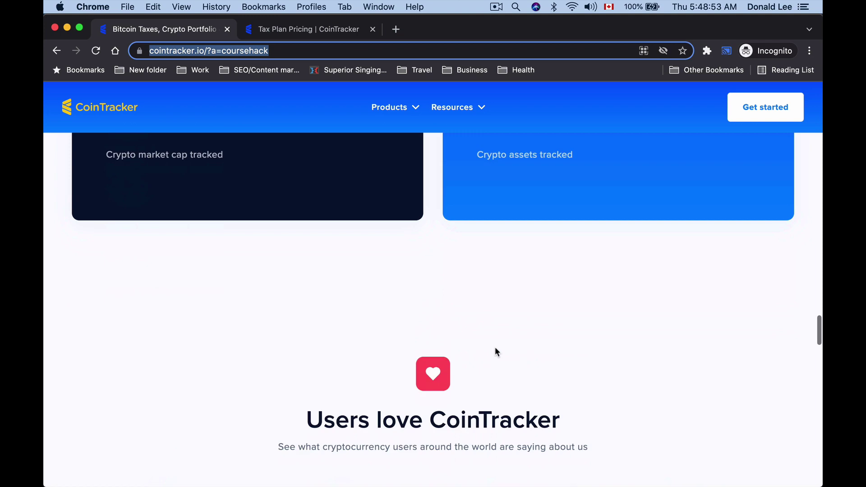
scroll(495, 347, "down", 10)
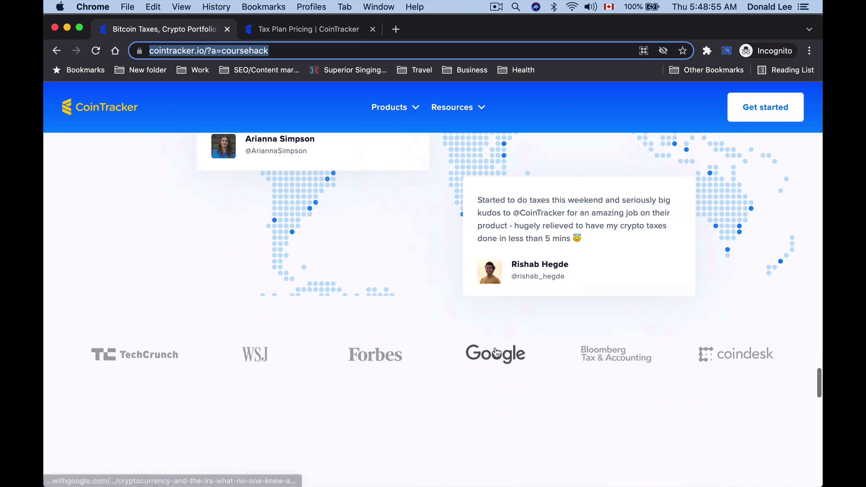
scroll(495, 347, "down", 8)
scroll(490, 366, "up", 2)
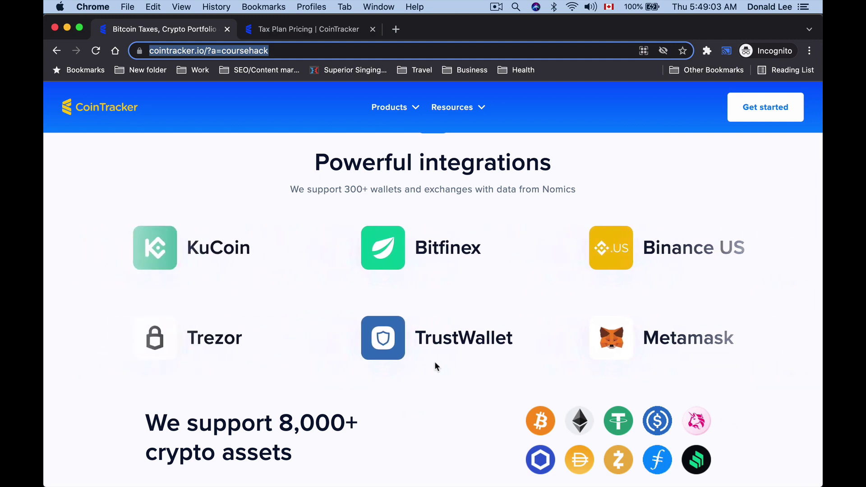
scroll(436, 364, "down", 10)
scroll(436, 366, "down", 5)
scroll(436, 367, "up", 20)
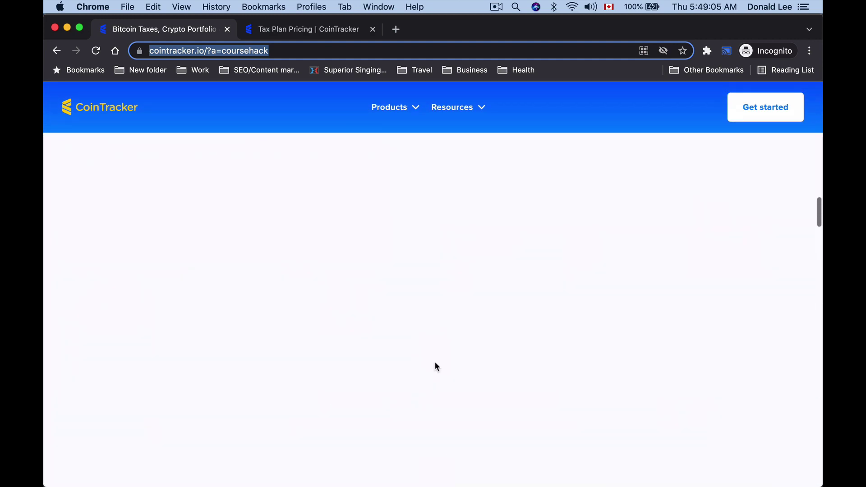
left_click(272, 29)
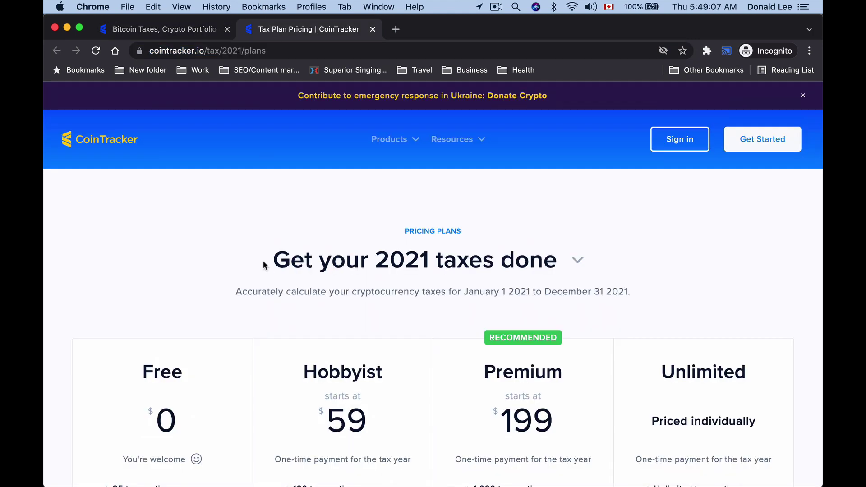
scroll(264, 265, "down", 2)
scroll(263, 265, "down", 3)
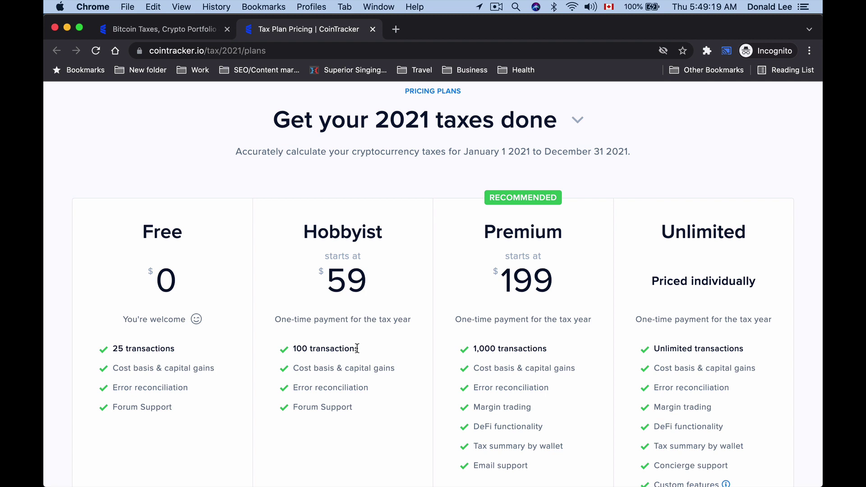
scroll(354, 350, "down", 2)
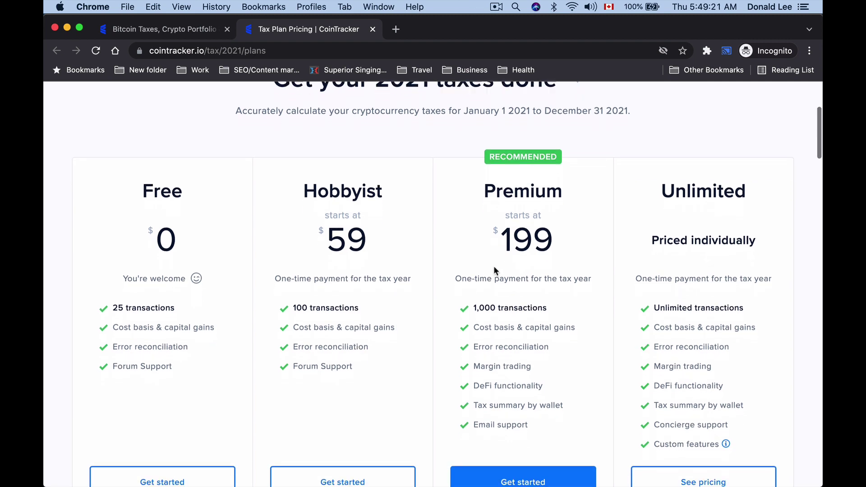
scroll(501, 264, "down", 1)
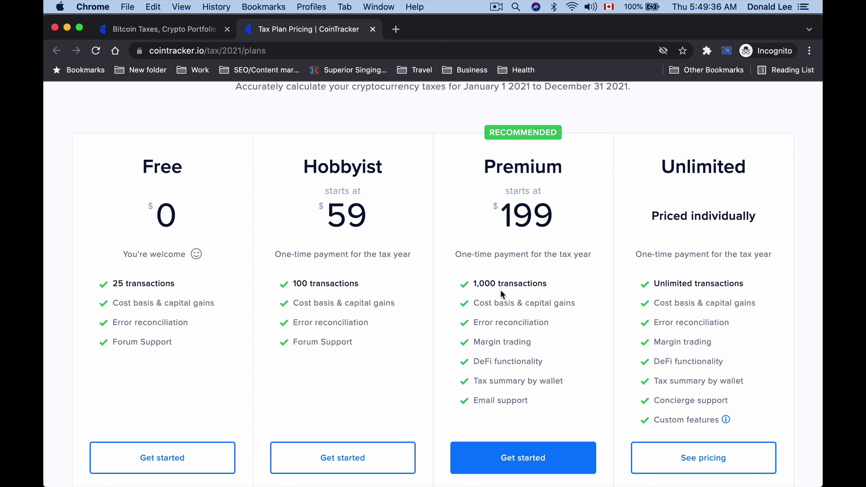
scroll(485, 296, "down", 4)
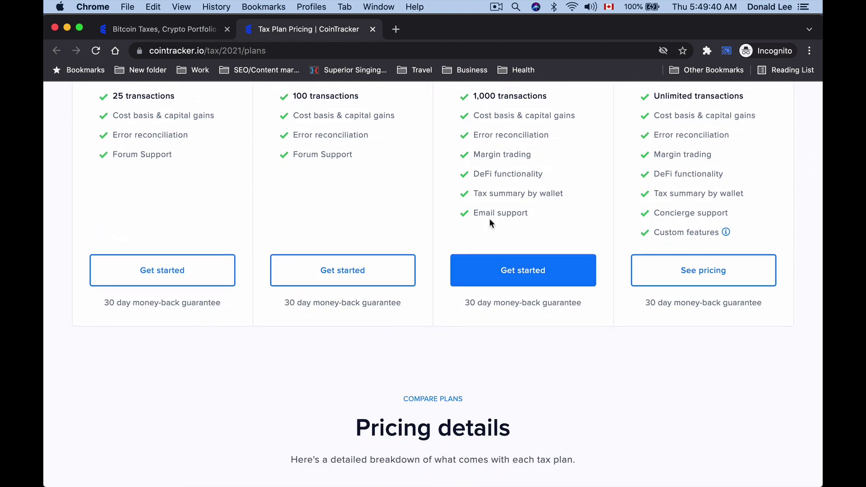
scroll(546, 311, "down", 9)
scroll(547, 308, "down", 15)
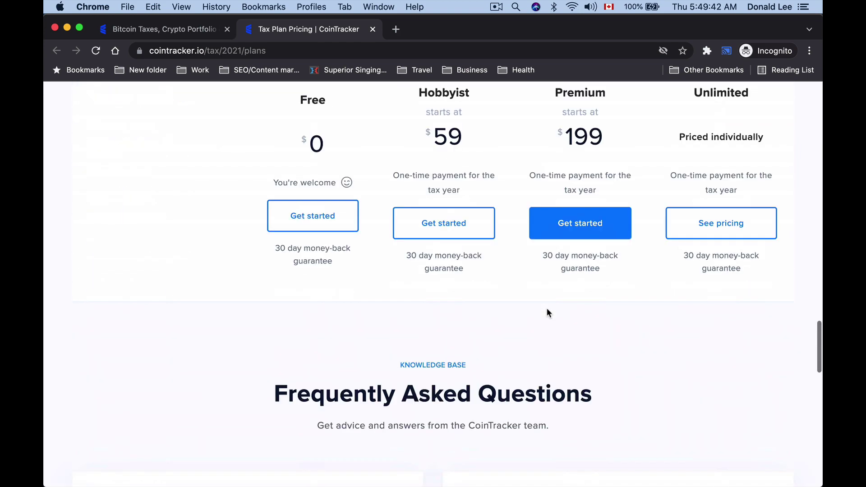
scroll(547, 309, "up", 10)
scroll(548, 312, "up", 8)
scroll(548, 311, "down", 18)
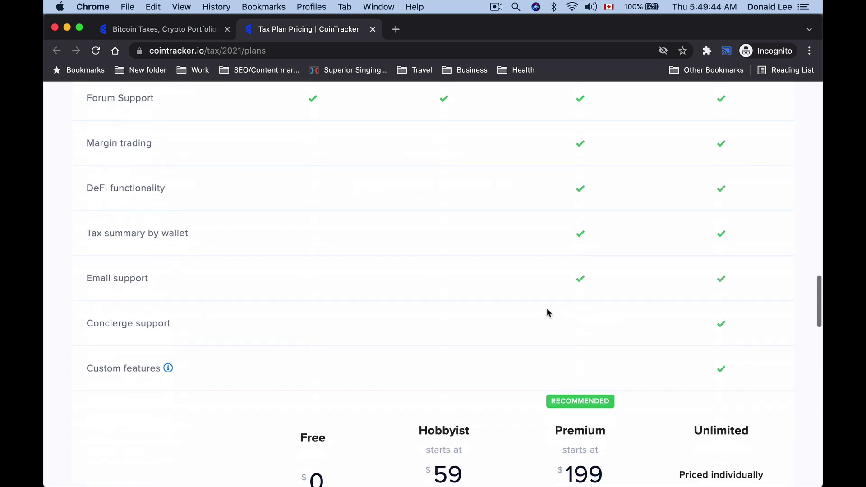
scroll(546, 309, "up", 5)
scroll(547, 309, "down", 20)
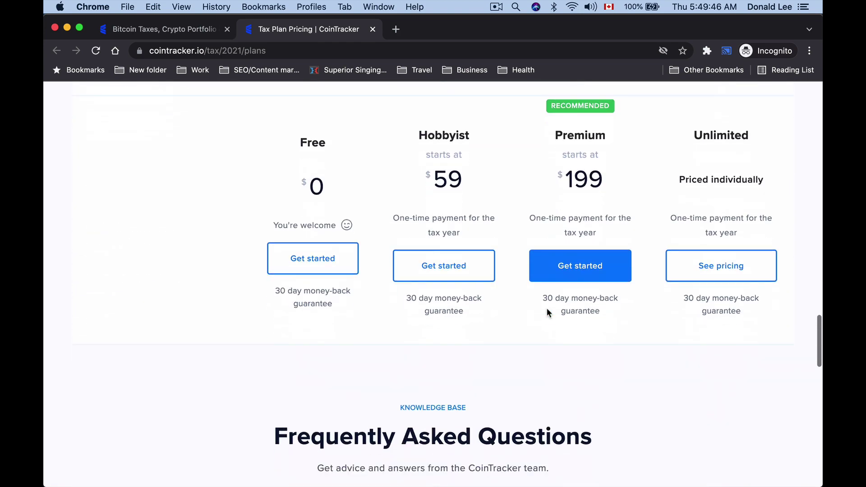
scroll(547, 309, "up", 20)
scroll(548, 312, "up", 15)
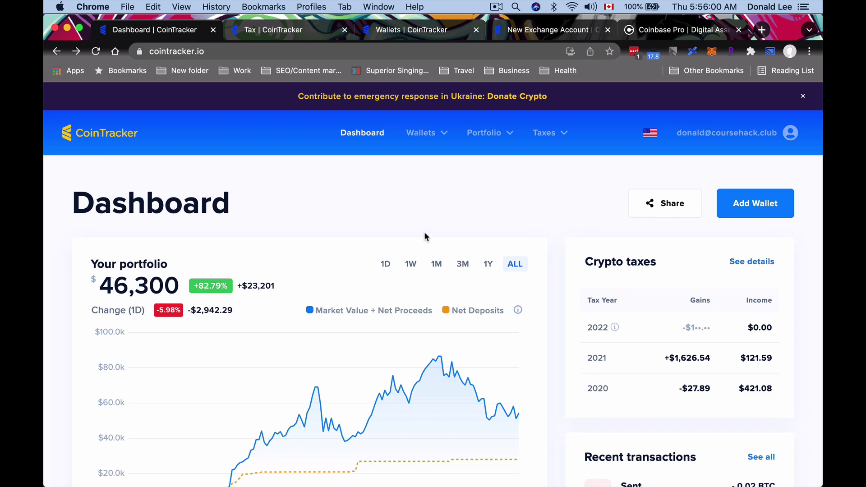
Review the dashboard's asset holdings, led by Ethereum and Bitcoin, and its recent transactions.
scroll(426, 236, "down", 3)
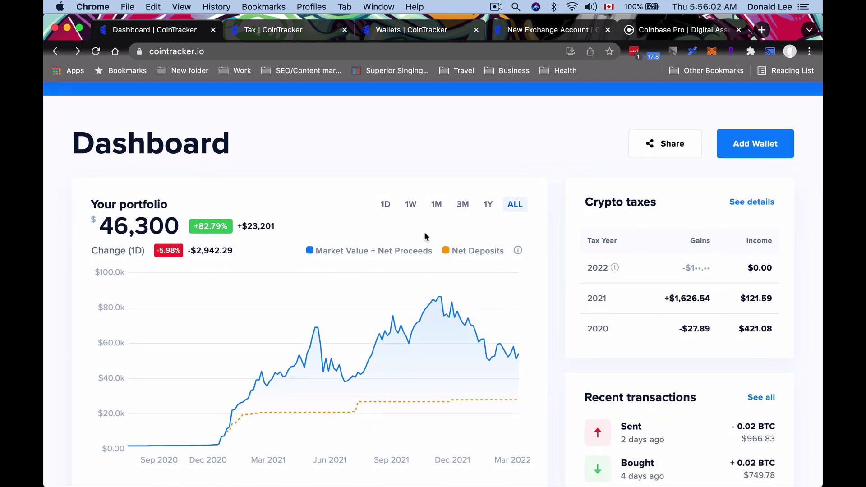
scroll(425, 237, "down", 3)
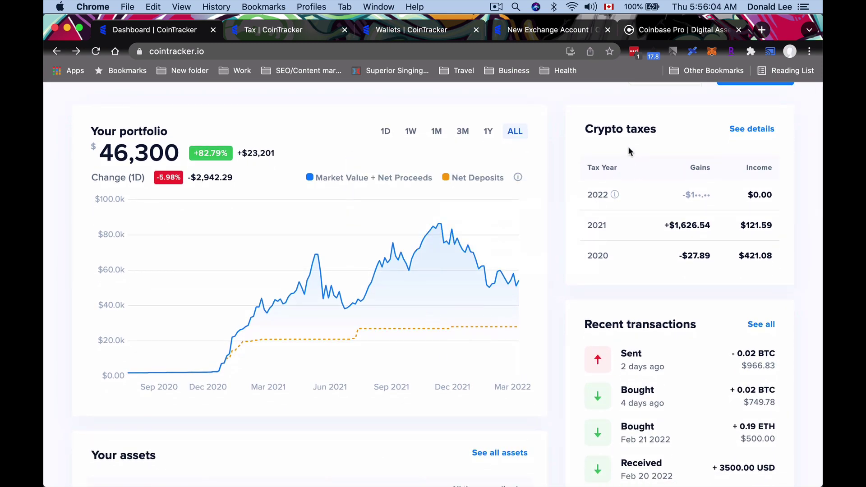
scroll(631, 336, "down", 10)
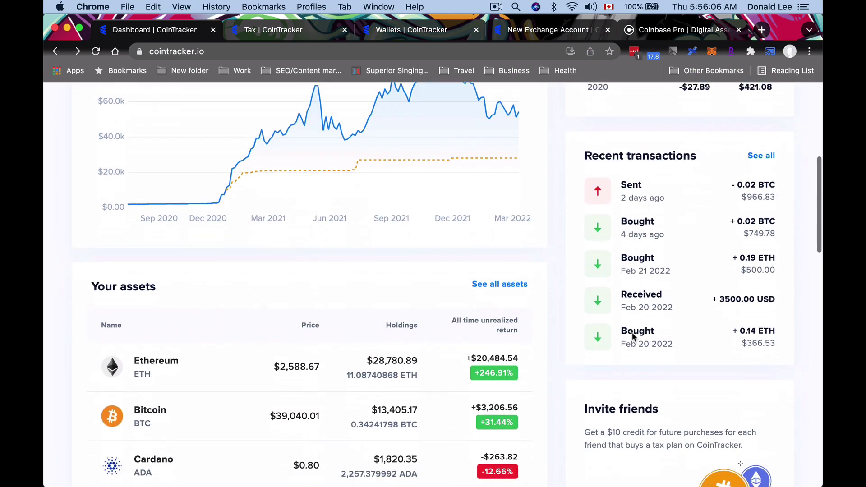
scroll(368, 183, "down", 10)
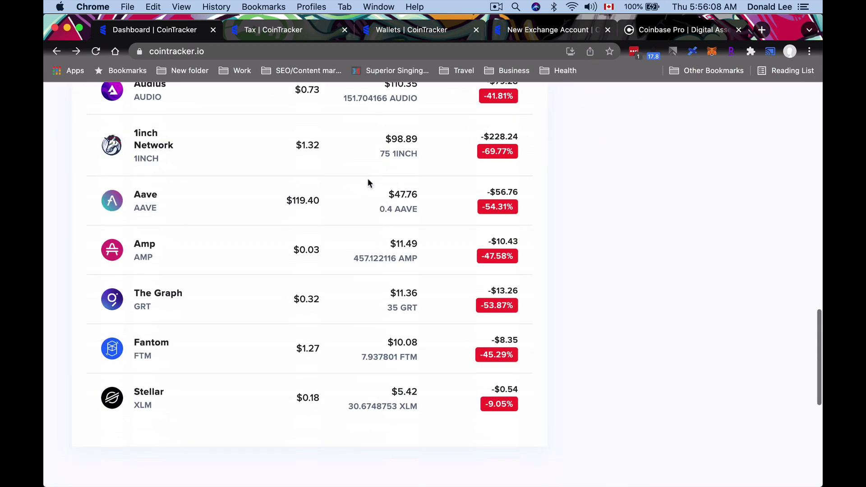
scroll(368, 182, "up", 20)
scroll(368, 182, "up", 3)
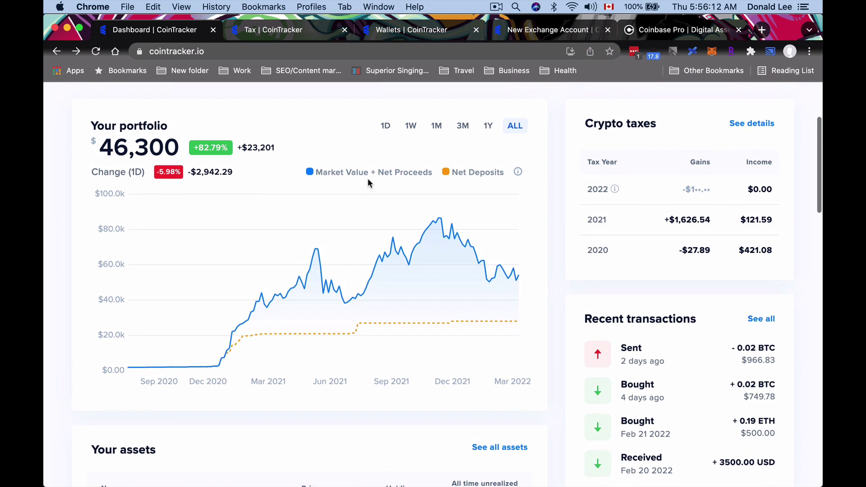
scroll(368, 182, "up", 1)
scroll(369, 180, "down", 10)
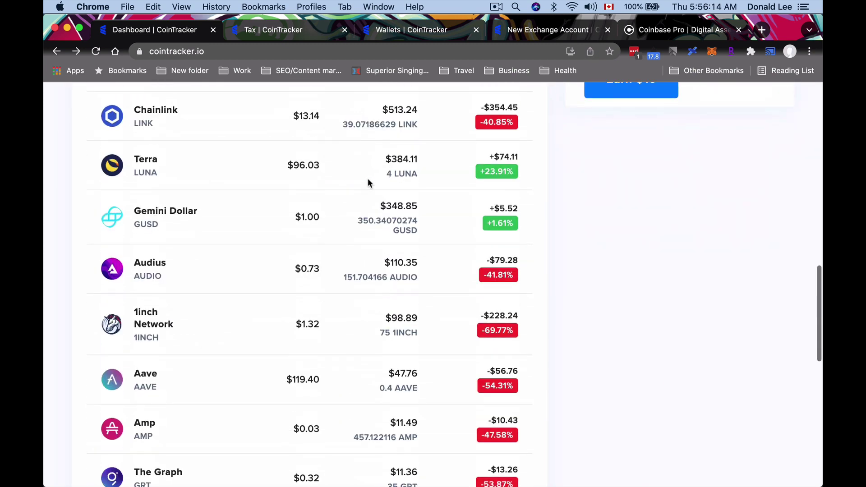
scroll(368, 181, "up", 15)
scroll(369, 180, "down", 3)
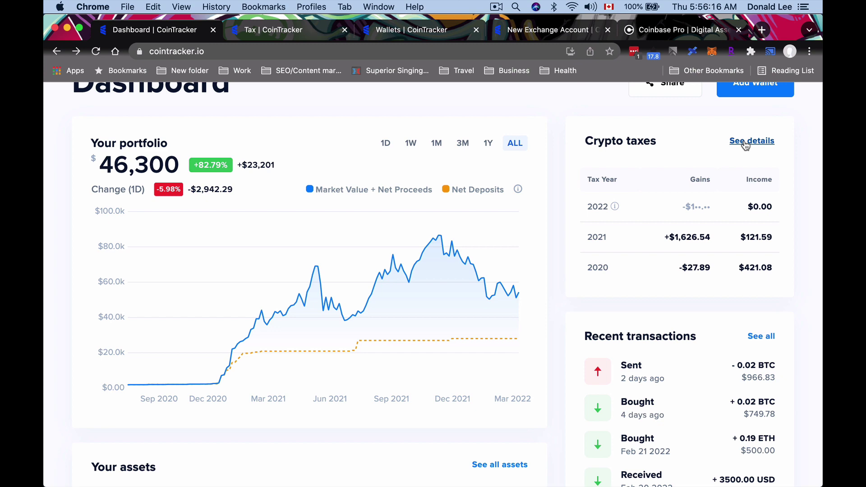
left_click(249, 29)
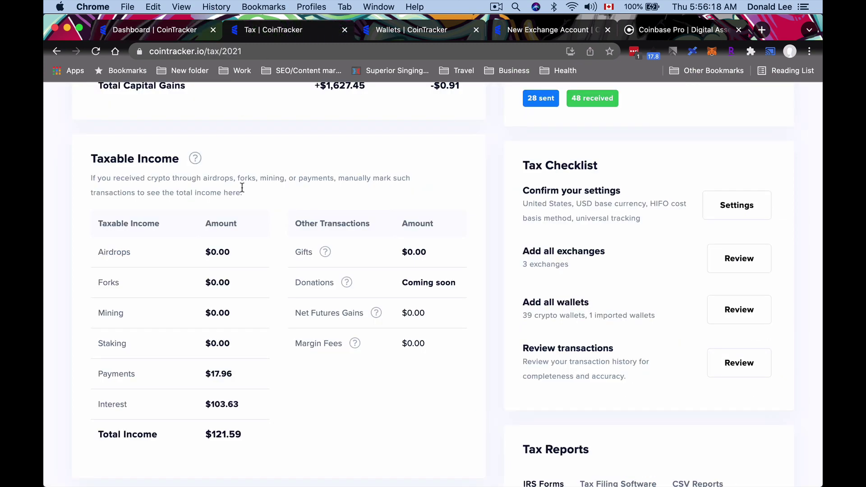
scroll(242, 189, "up", 2)
scroll(242, 192, "up", 3)
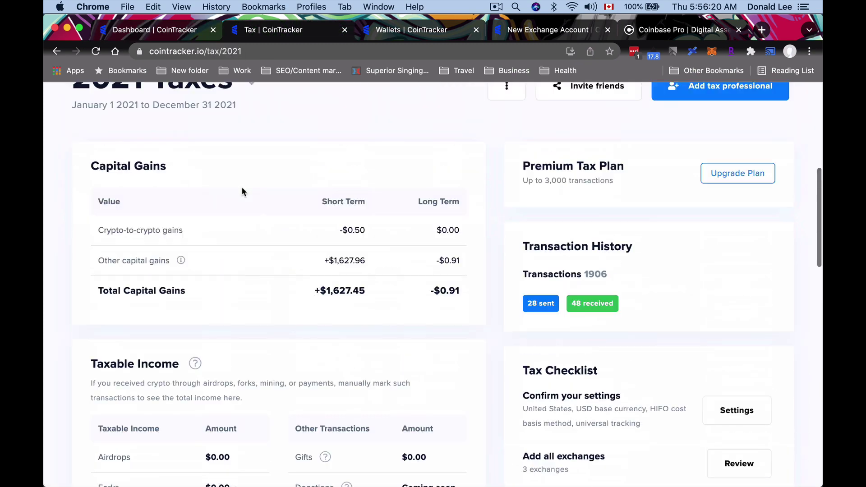
scroll(242, 189, "down", 5)
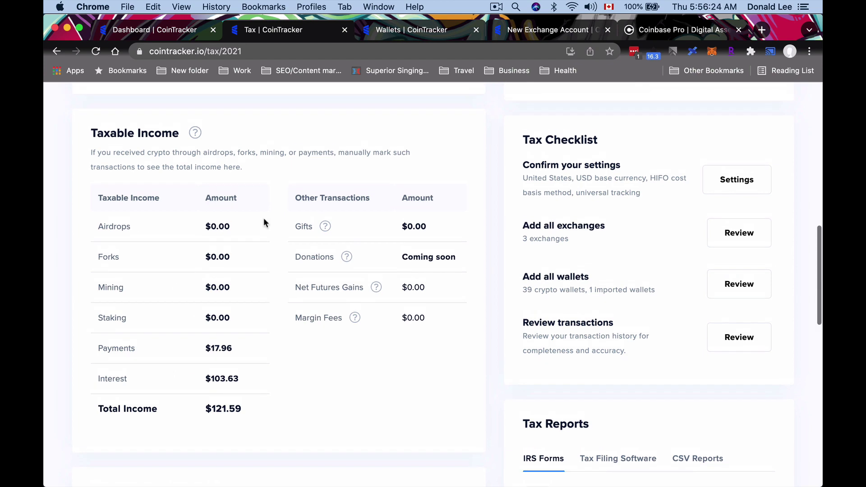
scroll(263, 218, "up", 8)
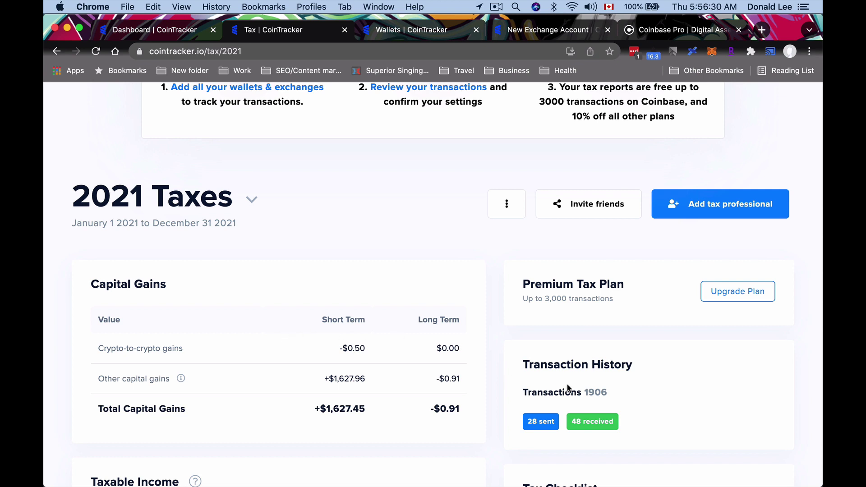
scroll(583, 406, "down", 5)
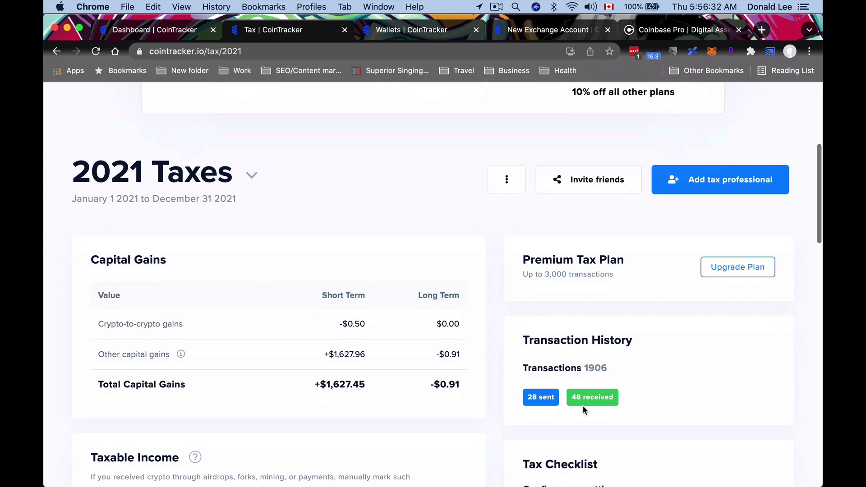
scroll(583, 409, "down", 3)
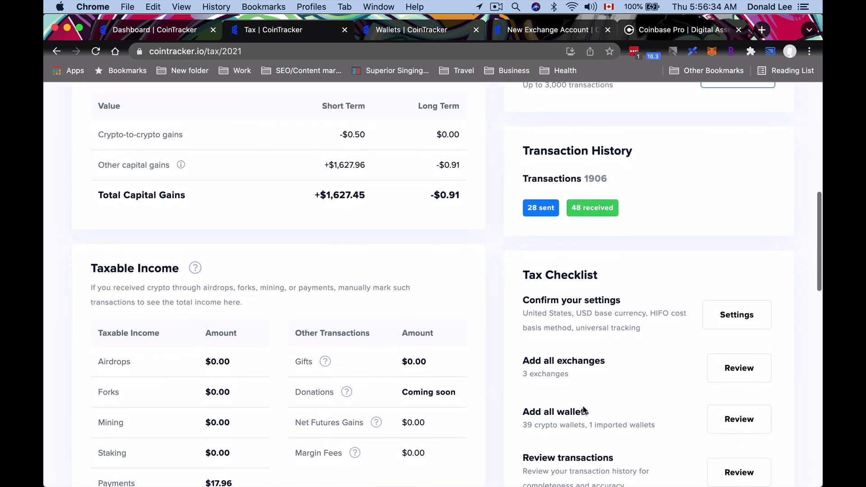
scroll(541, 366, "down", 10)
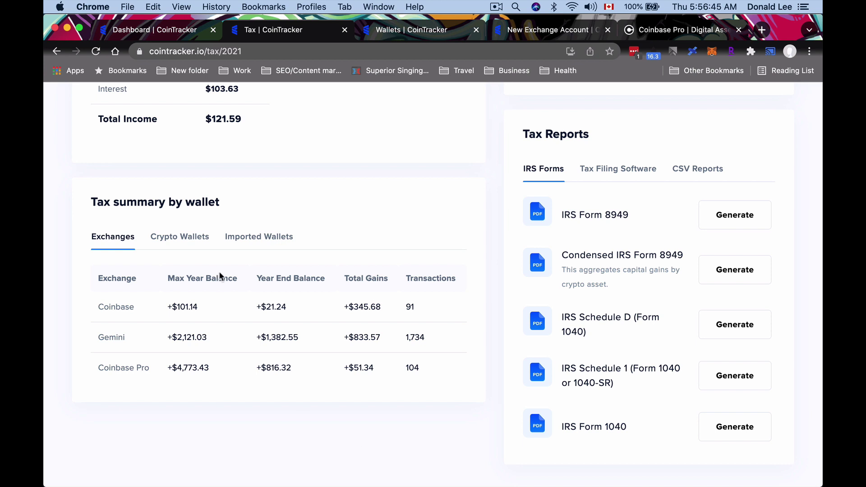
left_click(195, 238)
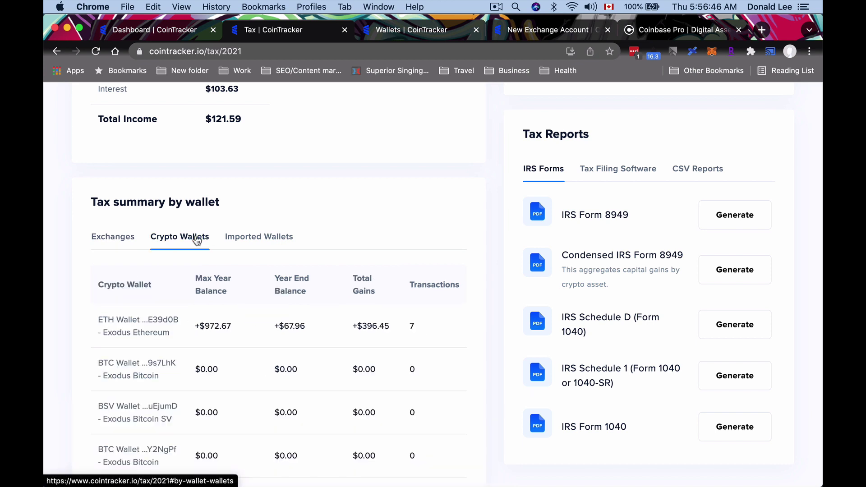
left_click(268, 244)
left_click(182, 237)
left_click(255, 236)
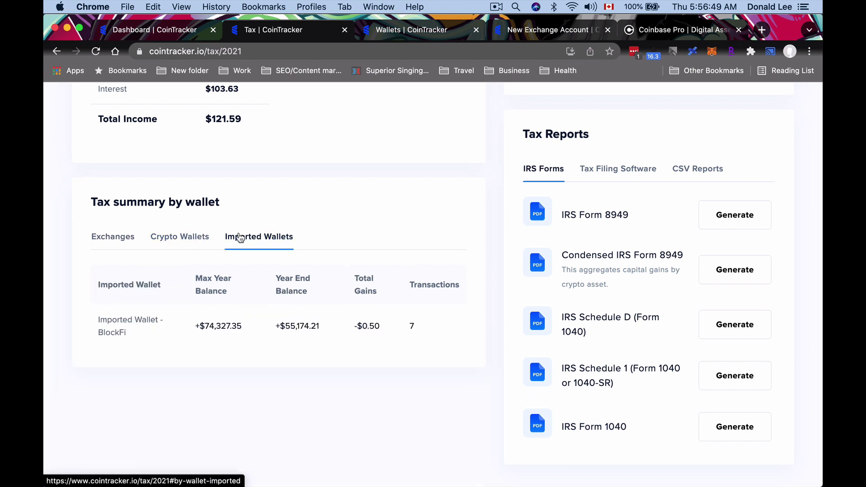
left_click(196, 238)
scroll(243, 234, "down", 1)
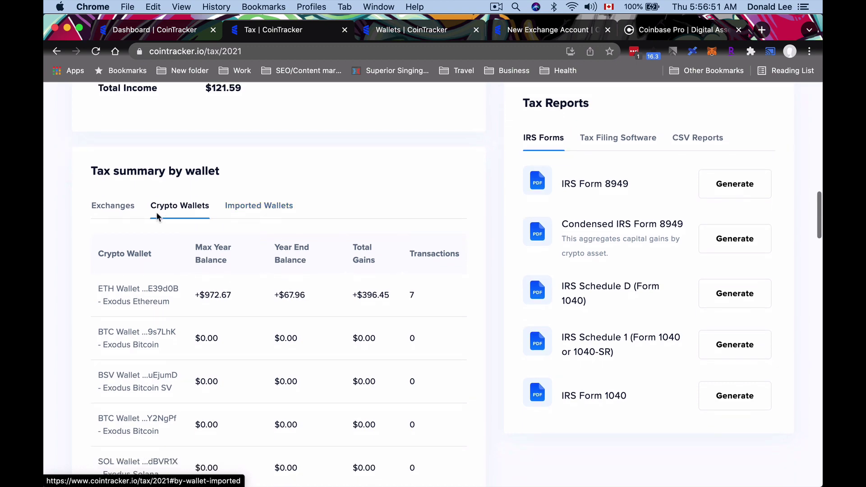
left_click(130, 209)
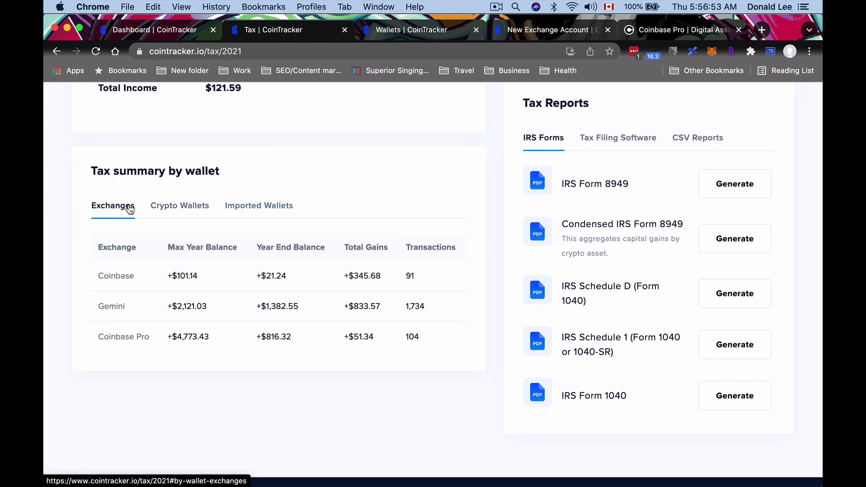
left_click(180, 207)
scroll(179, 208, "down", 15)
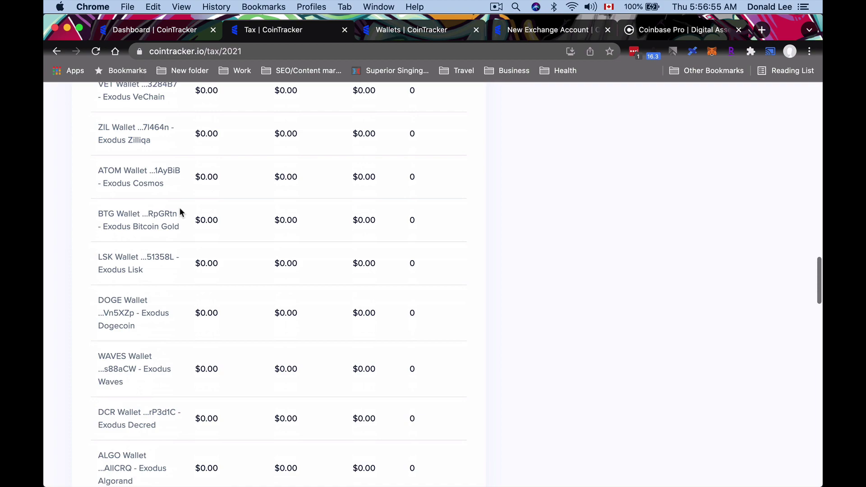
scroll(180, 208, "down", 9)
scroll(180, 207, "up", 20)
scroll(179, 207, "down", 15)
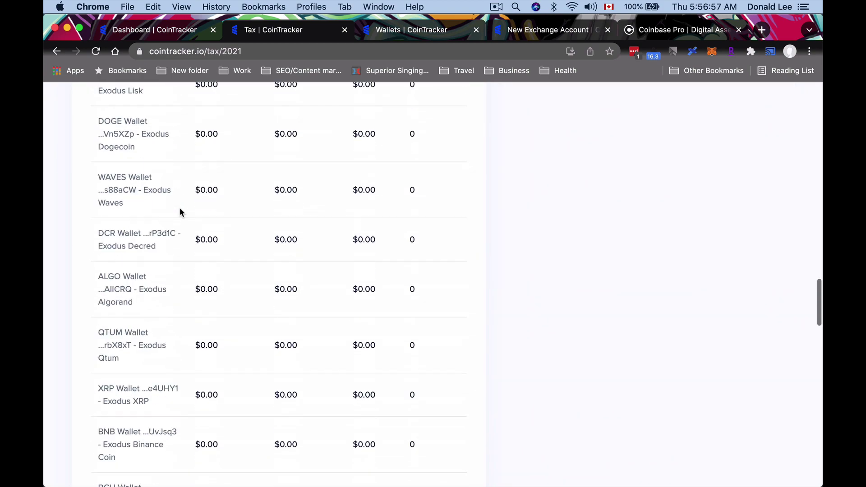
scroll(179, 207, "down", 10)
scroll(180, 208, "up", 15)
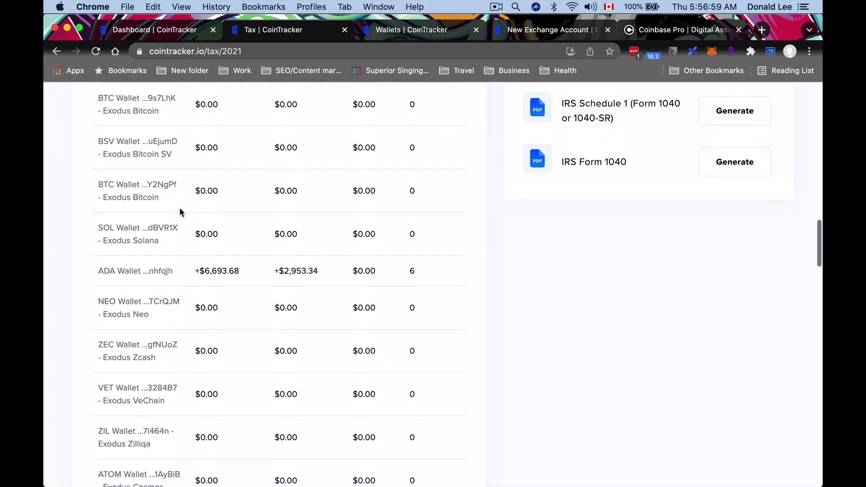
scroll(180, 207, "up", 7)
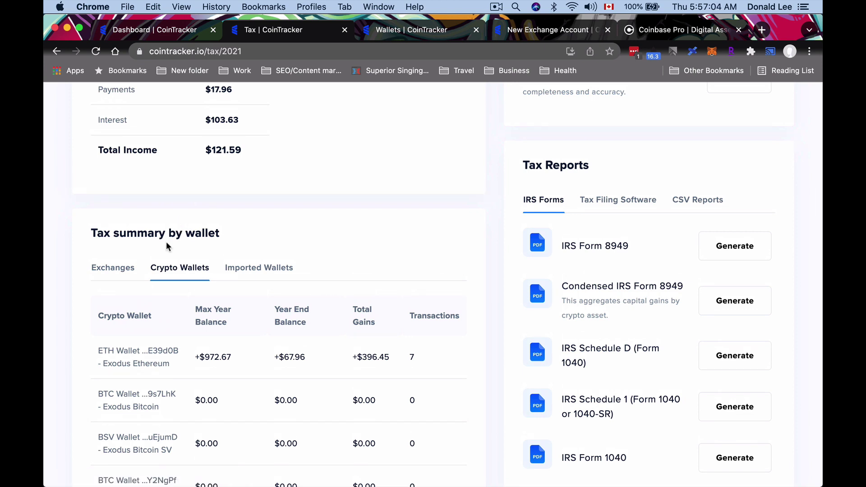
left_click(127, 269)
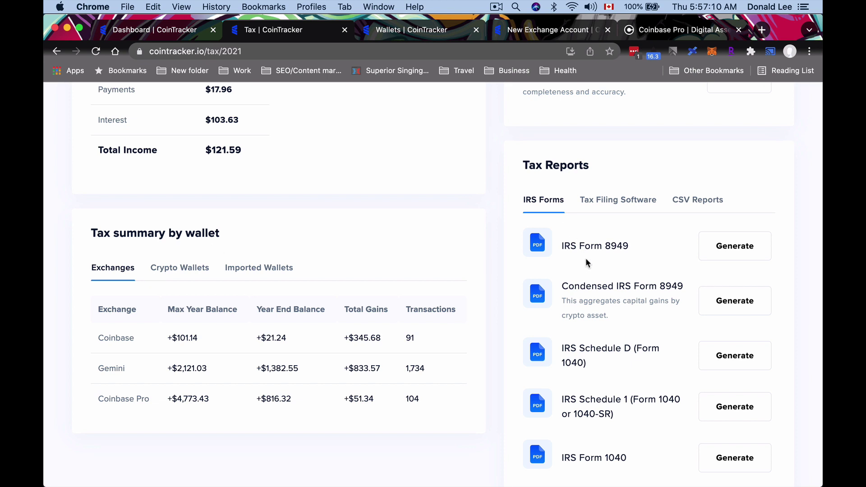
scroll(586, 258, "down", 2)
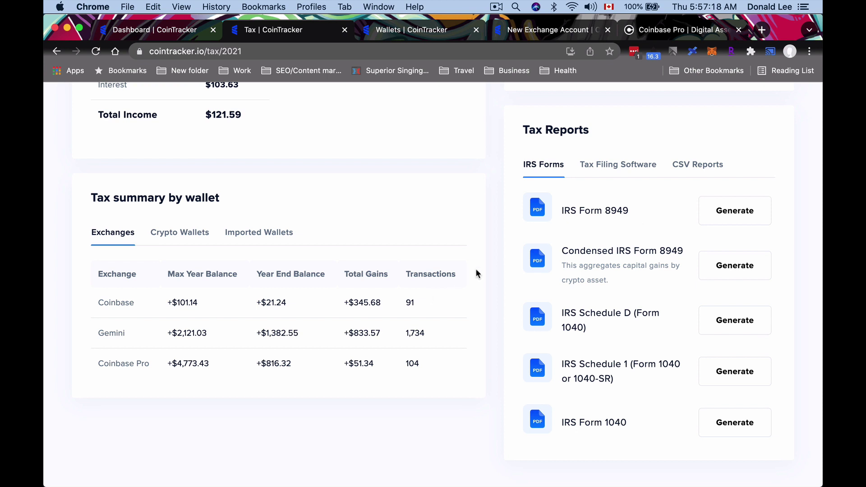
left_click(617, 172)
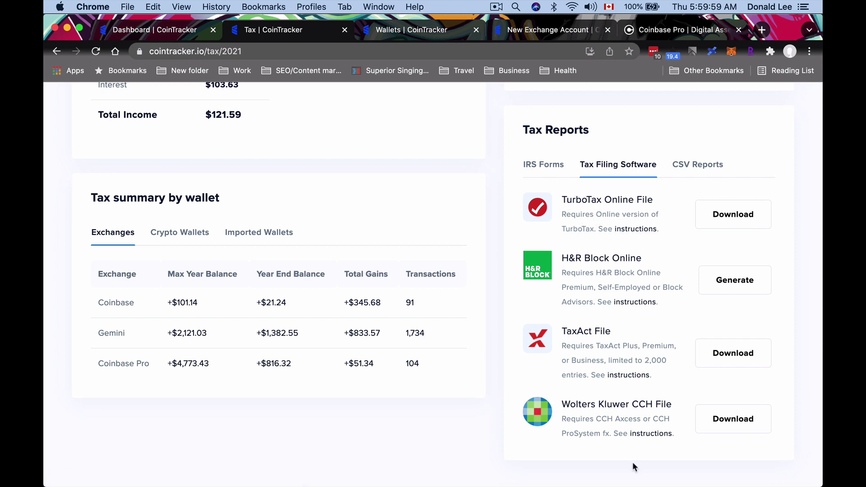
left_click(559, 168)
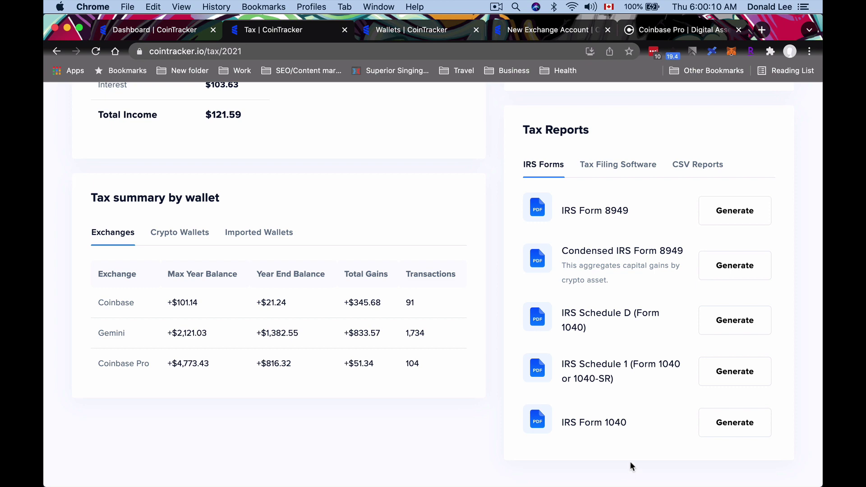
scroll(494, 295, "up", 15)
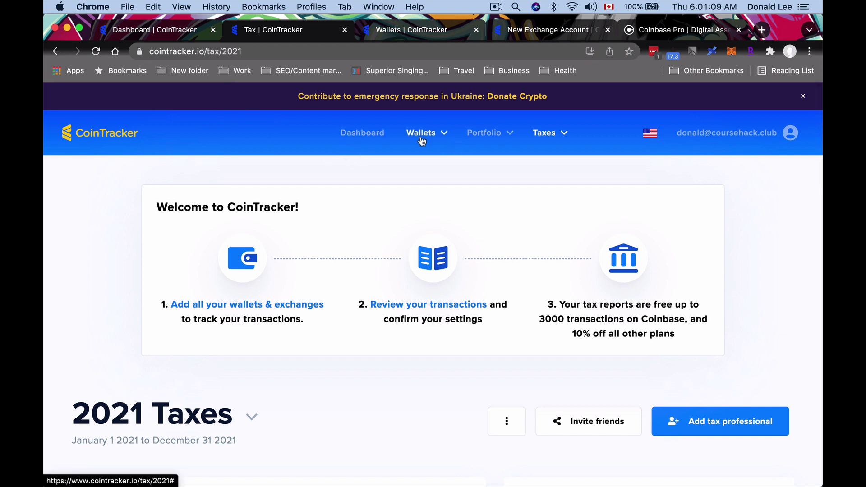
Open the Wallets page listing Gemini, Coinbase Pro and Coinbase exchanges plus crypto wallets.
left_click(442, 135)
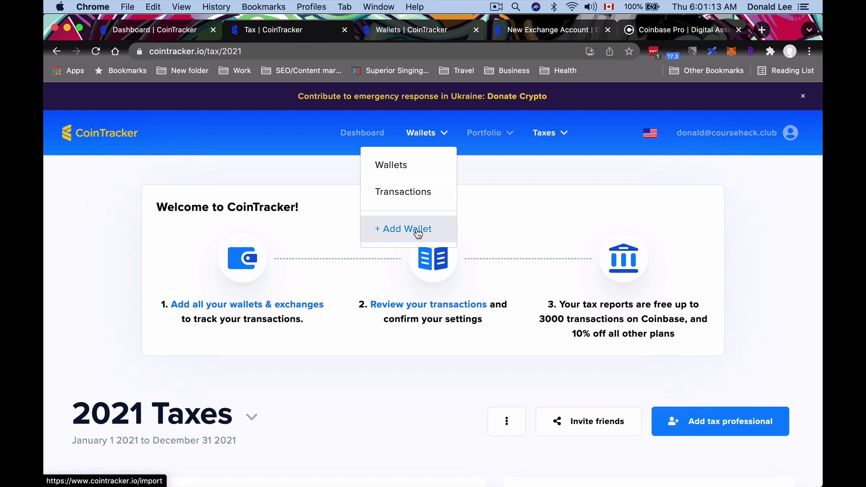
left_click(403, 171)
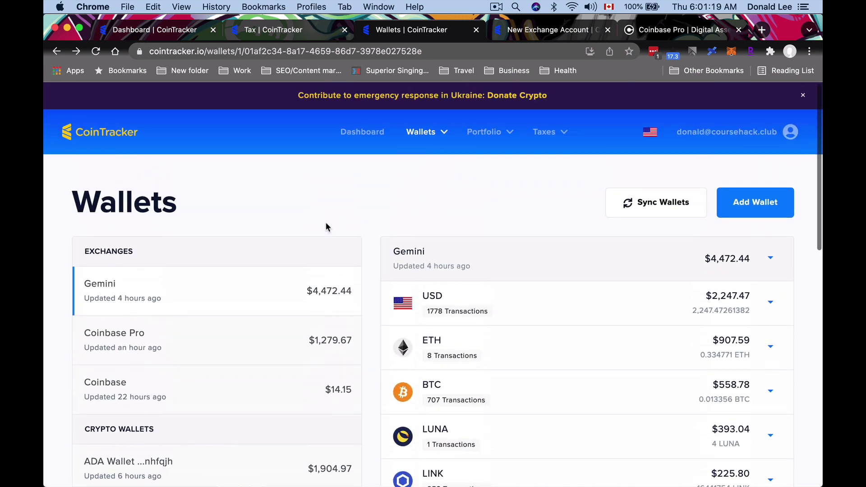
scroll(493, 260, "down", 2)
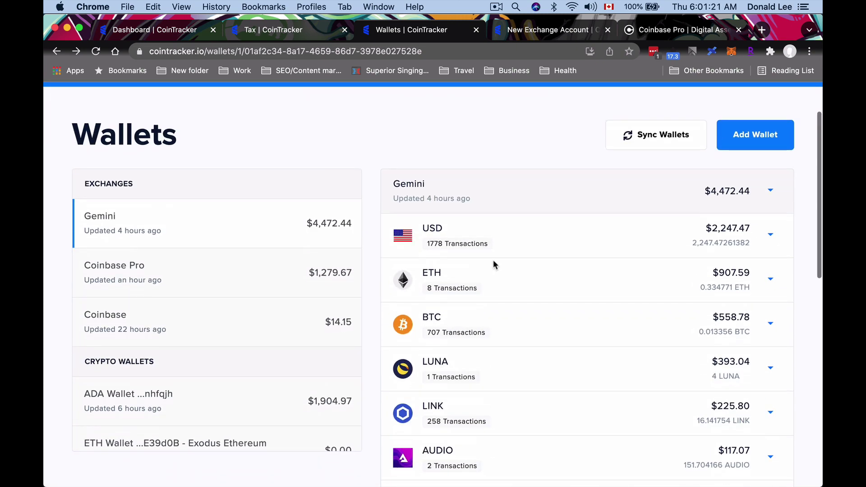
scroll(493, 260, "down", 2)
scroll(494, 260, "up", 4)
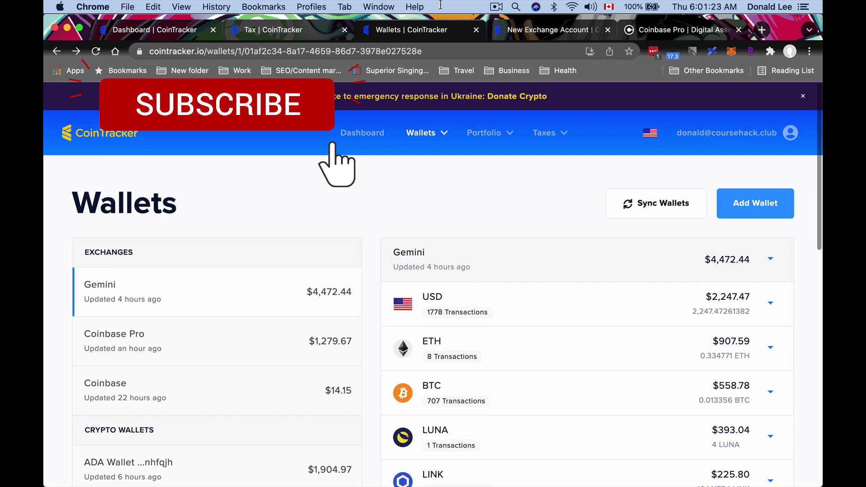
Return to the New wallet form, try Gemini as wallet type, then reselect Coinbase Pro.
key("super+bracketright")
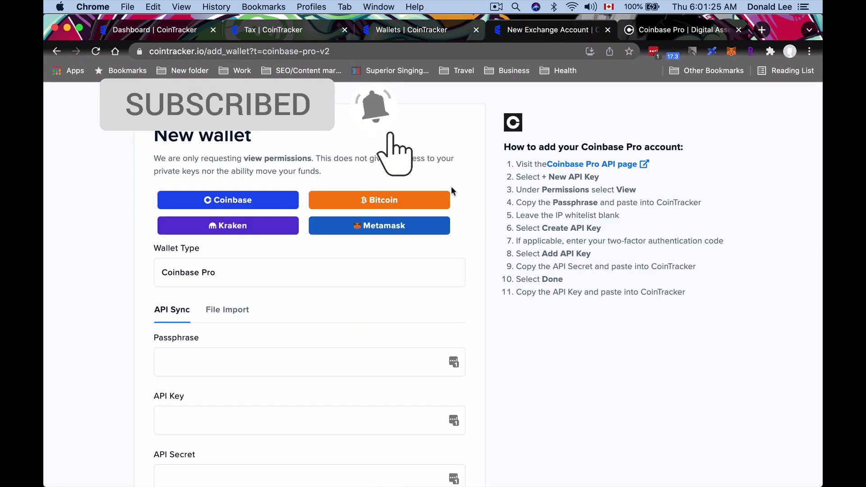
scroll(452, 185, "up", 3)
scroll(452, 189, "down", 3)
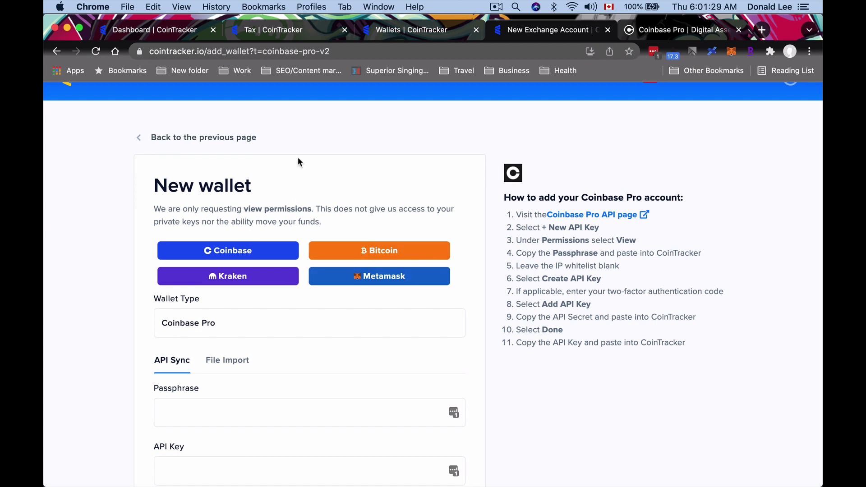
scroll(295, 226, "down", 1)
left_click(293, 305)
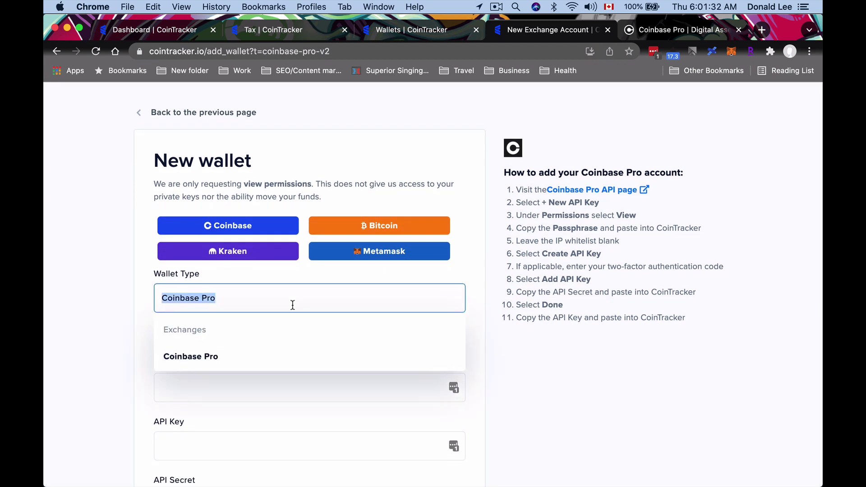
type("Gemini")
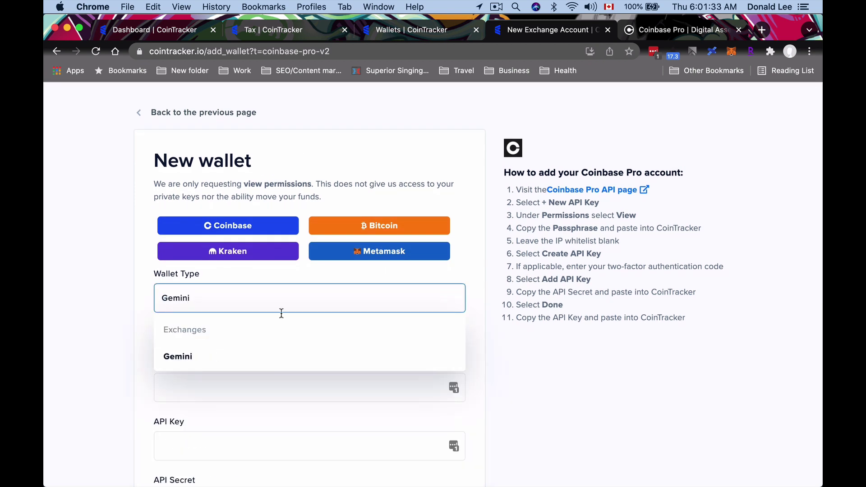
left_click(246, 361)
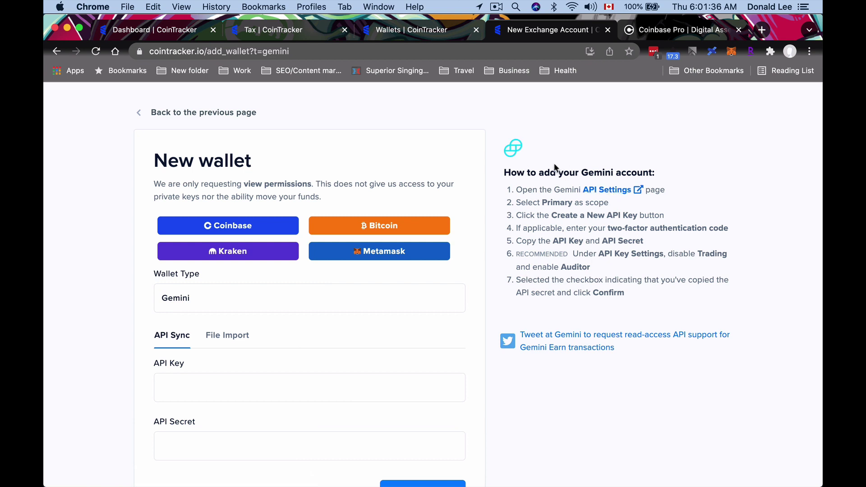
left_click(387, 300)
type("coin")
left_click(184, 386)
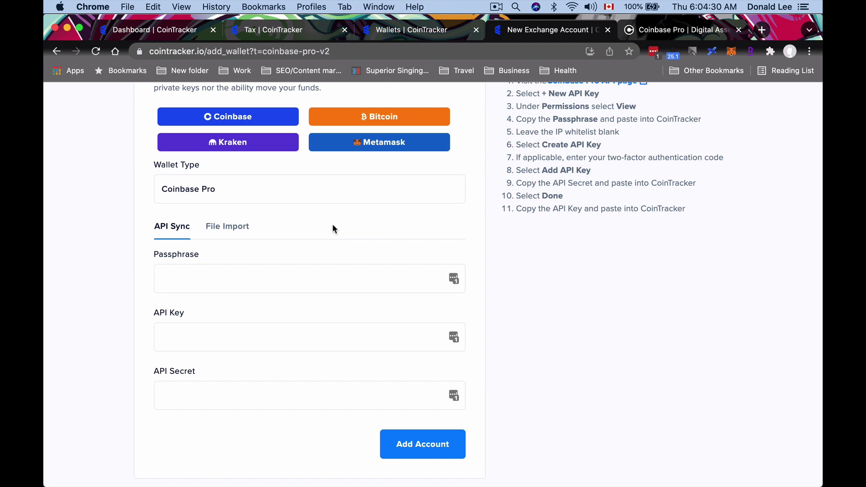
Check the File Import option, go back to API Sync, and switch to Coinbase Pro's API settings.
left_click(233, 229)
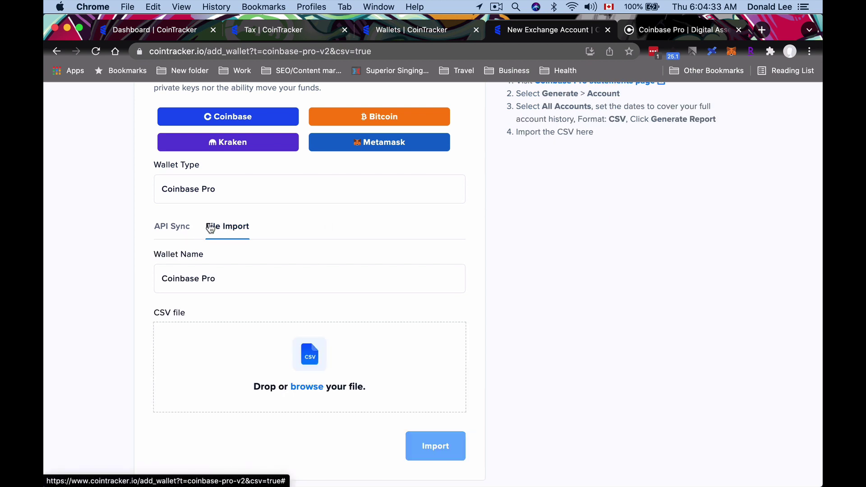
left_click(185, 228)
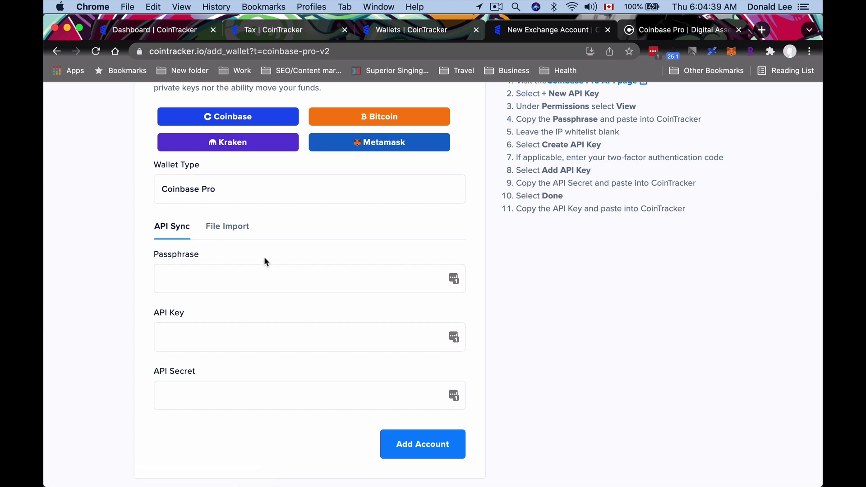
scroll(462, 167, "up", 2)
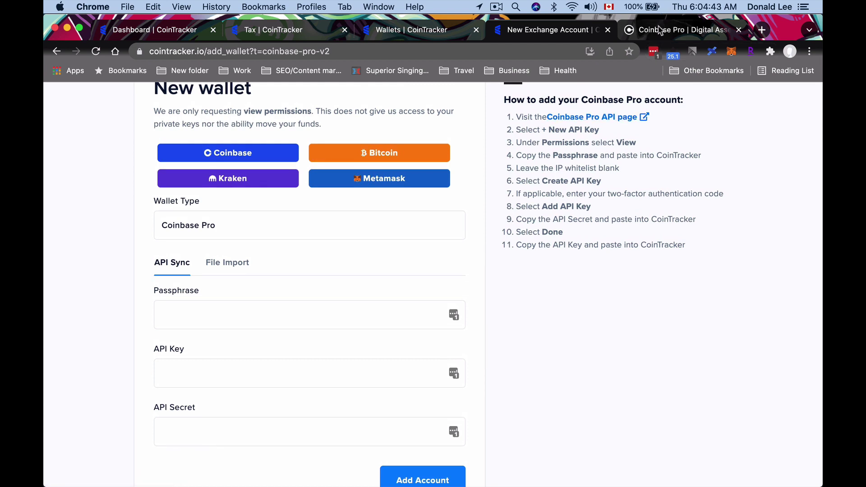
left_click(659, 31)
Start a new Coinbase Pro API key nicknamed Cointracker with View permission.
left_click(693, 185)
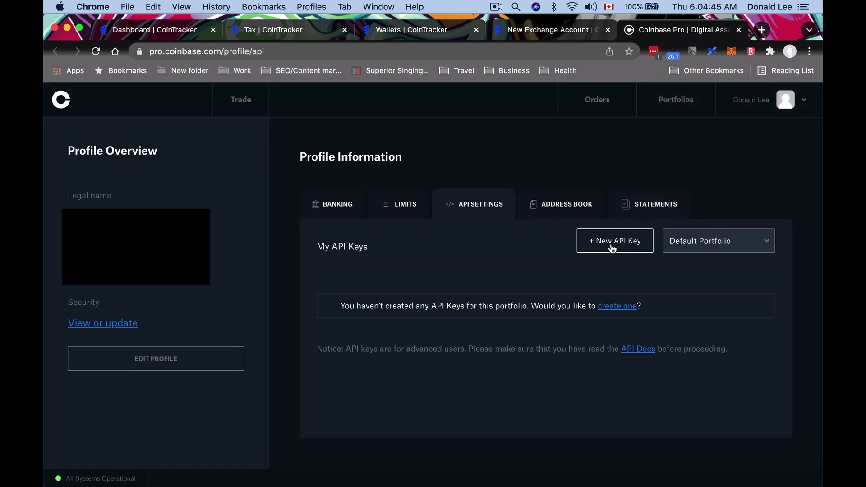
left_click(613, 248)
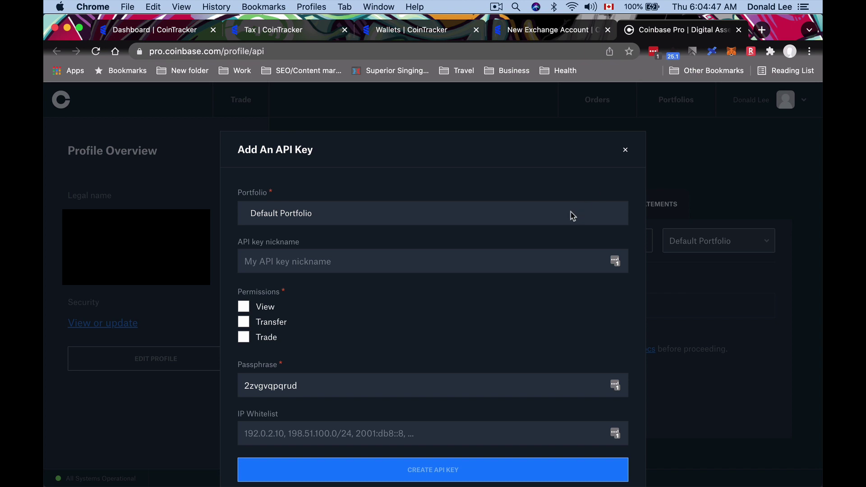
left_click(515, 265)
type("Coinb")
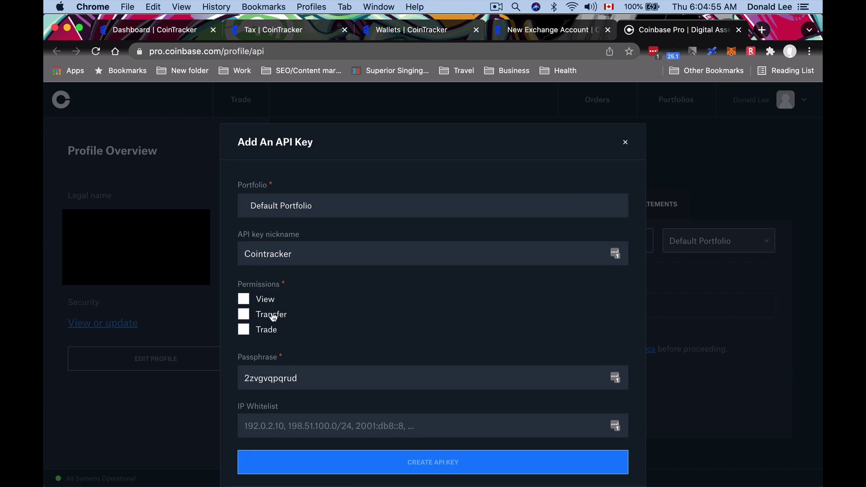
scroll(276, 315, "down", 1)
left_click(247, 303)
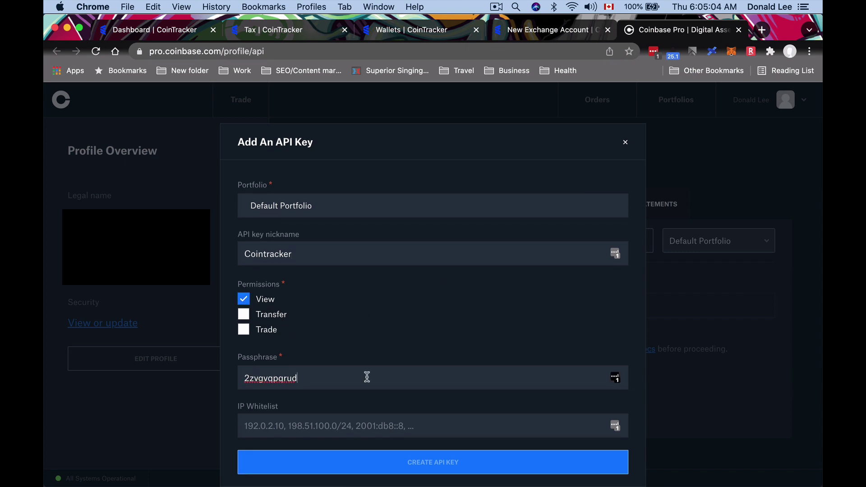
Copy the auto-filled passphrase into CoinTracker's Passphrase field.
double_click(368, 377)
key("super+c")
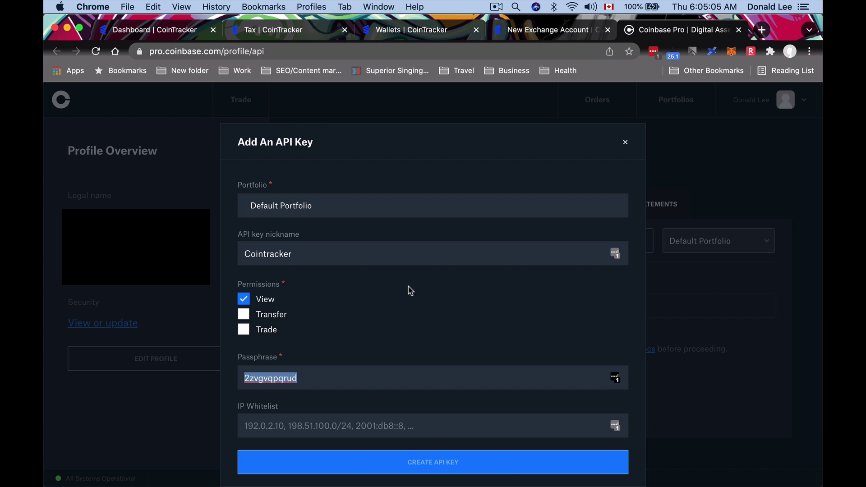
left_click(563, 33)
left_click(321, 316)
key("super+v")
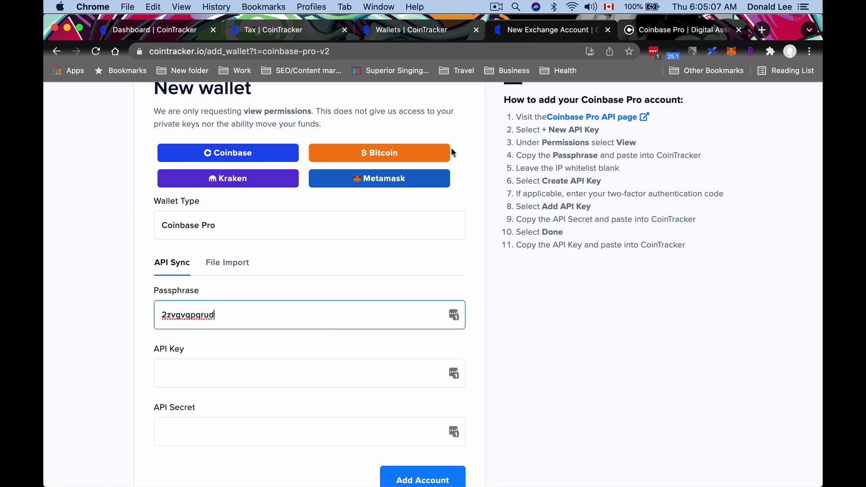
Create the API key and select the 2-step verification code box.
left_click(695, 32)
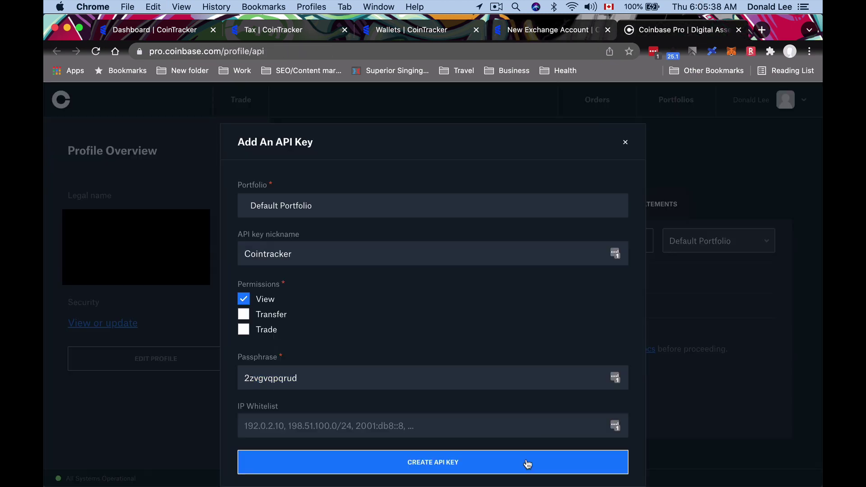
left_click(528, 464)
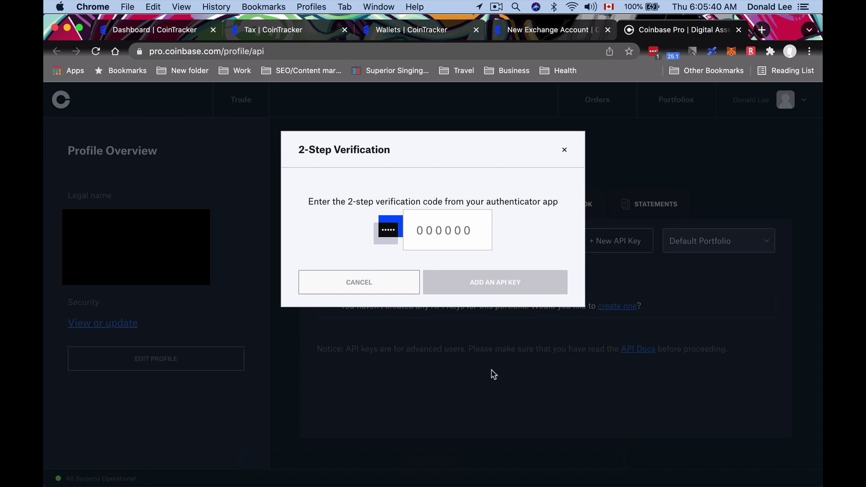
left_click(457, 241)
left_click(457, 241)
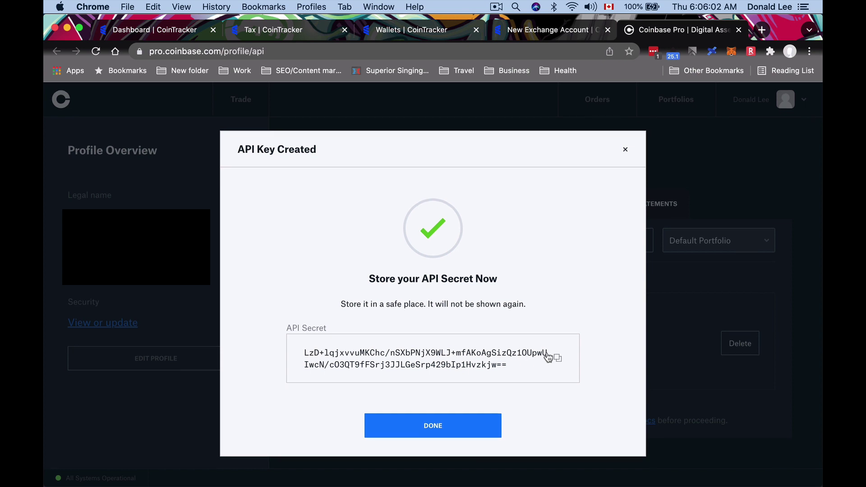
Copy the new Coinbase Pro API secret into CoinTracker's API Secret field.
left_click(557, 359)
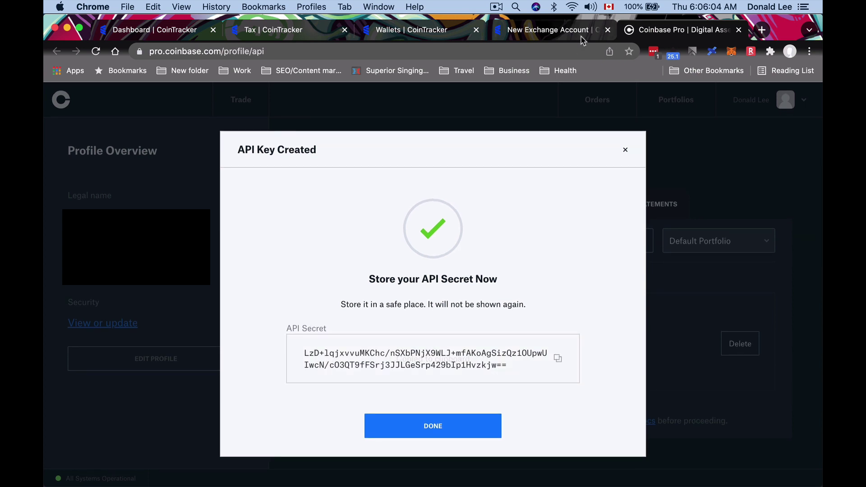
key("ctrl+shift+Tab")
left_click(356, 424)
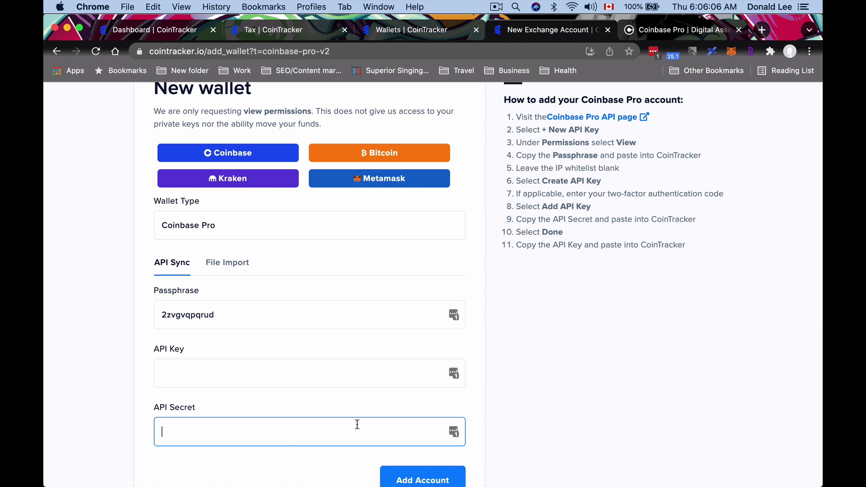
key("ctrl+Tab")
Paste the API key into CoinTracker's API Key field and add the Coinbase Pro account.
left_click(450, 426)
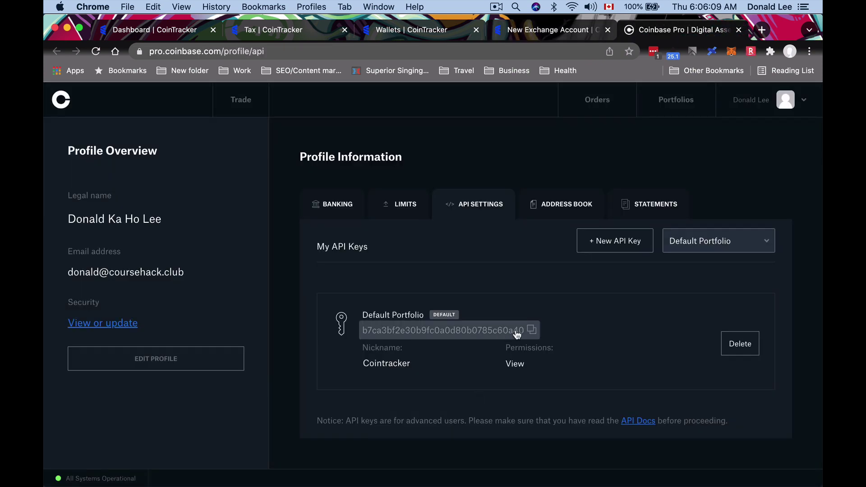
left_click(534, 330)
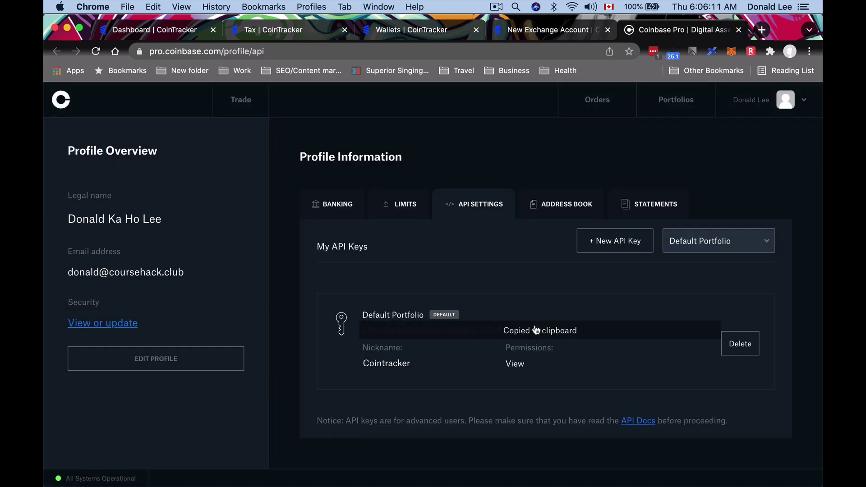
key("ctrl+shift+Tab")
left_click(376, 375)
key("super+v")
scroll(376, 375, "down", 2)
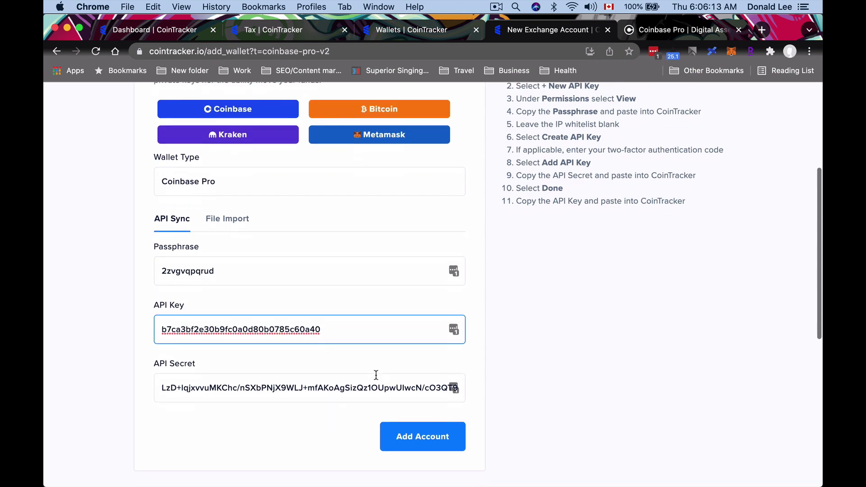
left_click(409, 448)
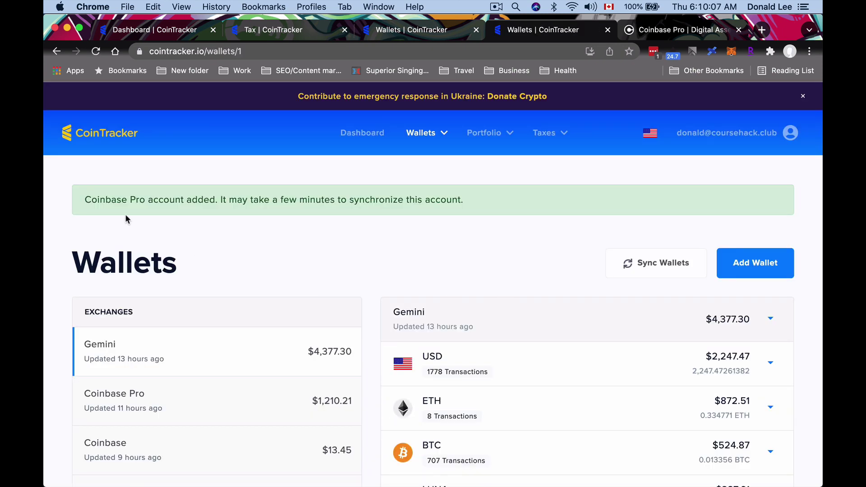
Look over the newly added Coinbase Pro wallet, then start adding another wallet.
scroll(202, 219, "down", 2)
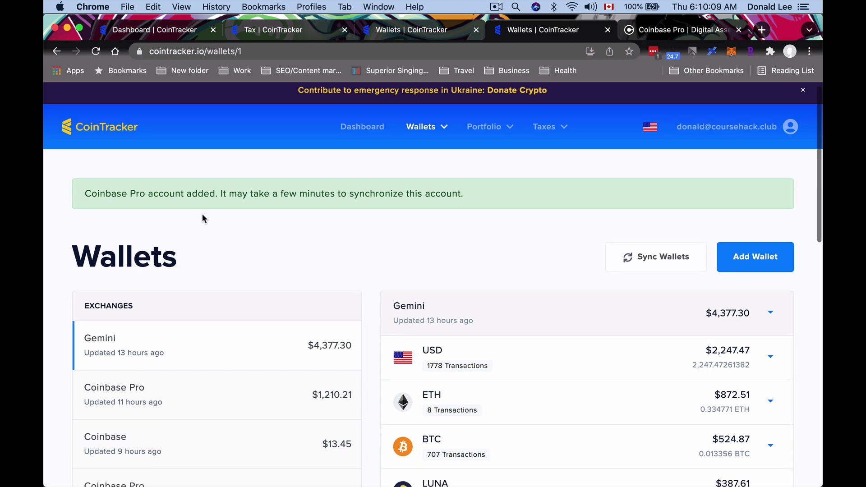
scroll(298, 223, "down", 2)
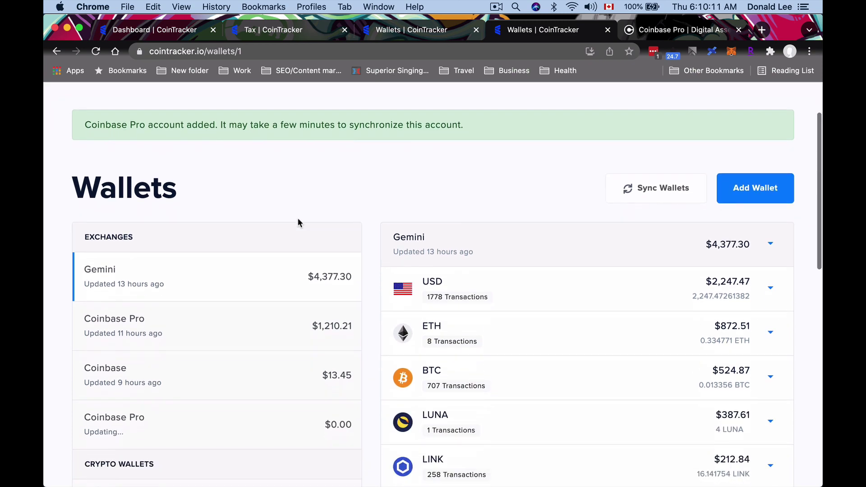
scroll(299, 223, "down", 3)
scroll(298, 287, "up", 2)
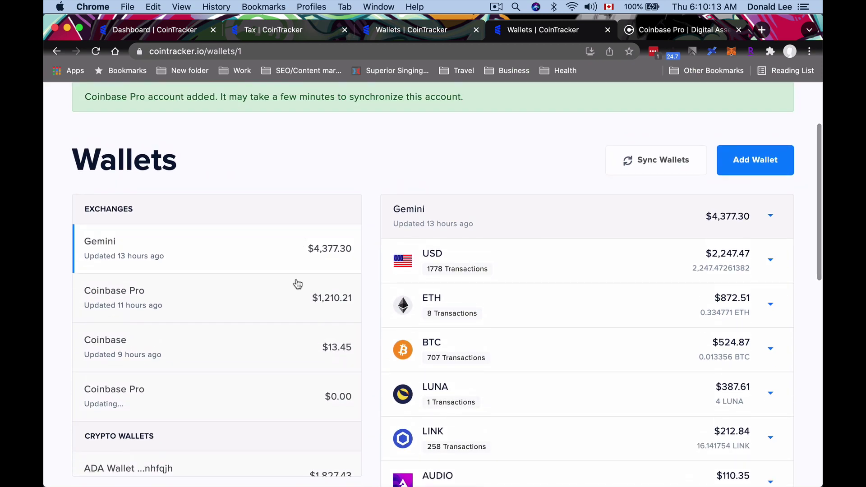
left_click(284, 408)
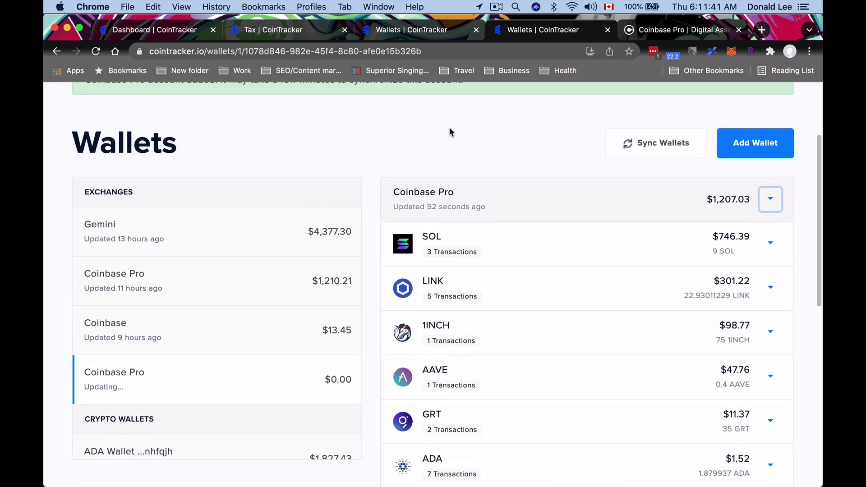
scroll(541, 138, "up", 1)
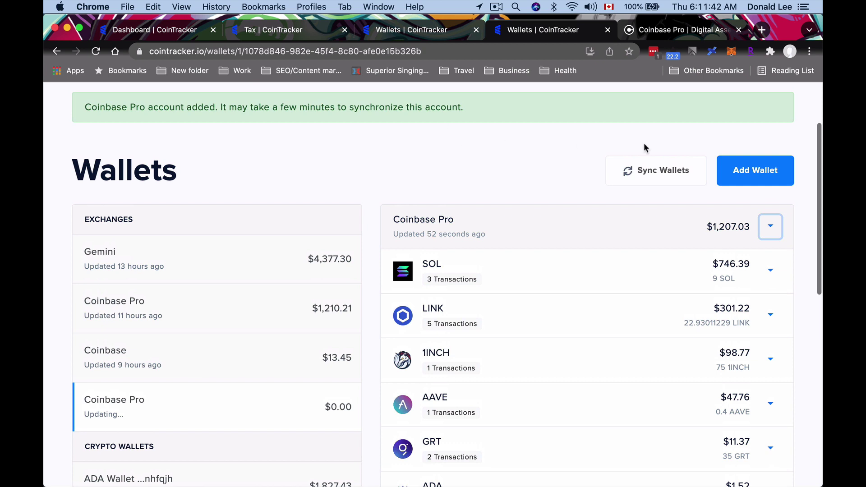
left_click(736, 170)
Search 'Gemini' in the Wallet Type field and pick Gemini under Exchanges.
left_click(406, 376)
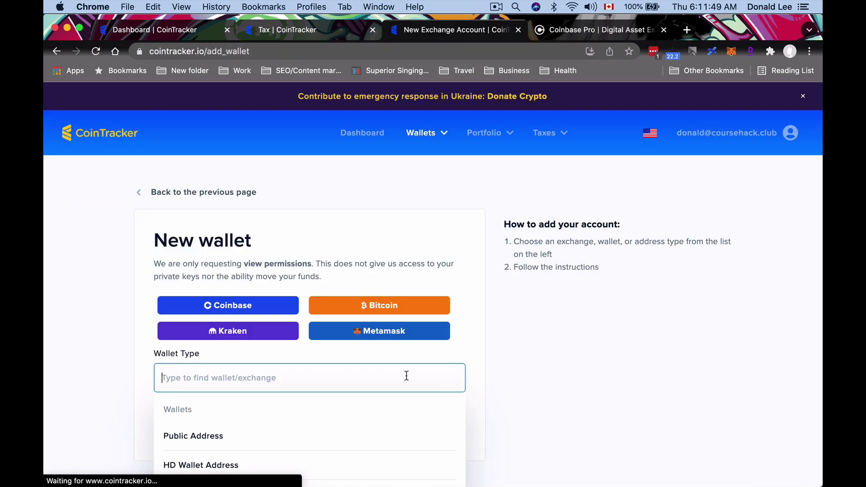
type("Gemini")
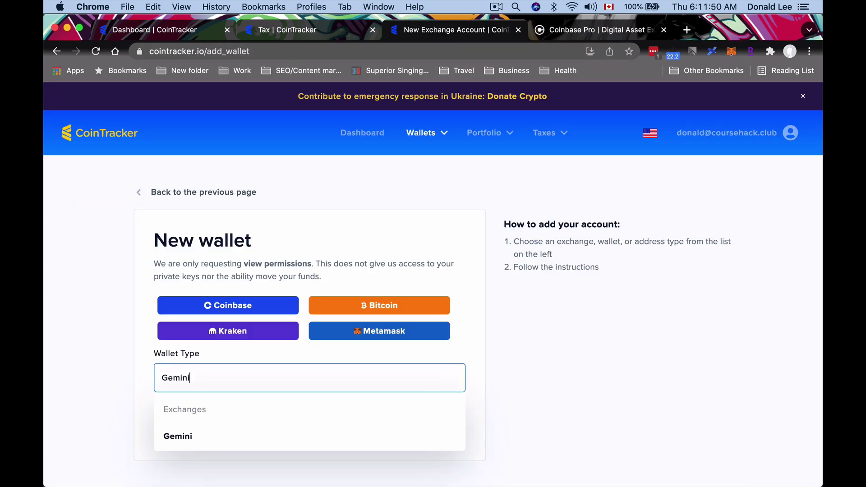
left_click(334, 439)
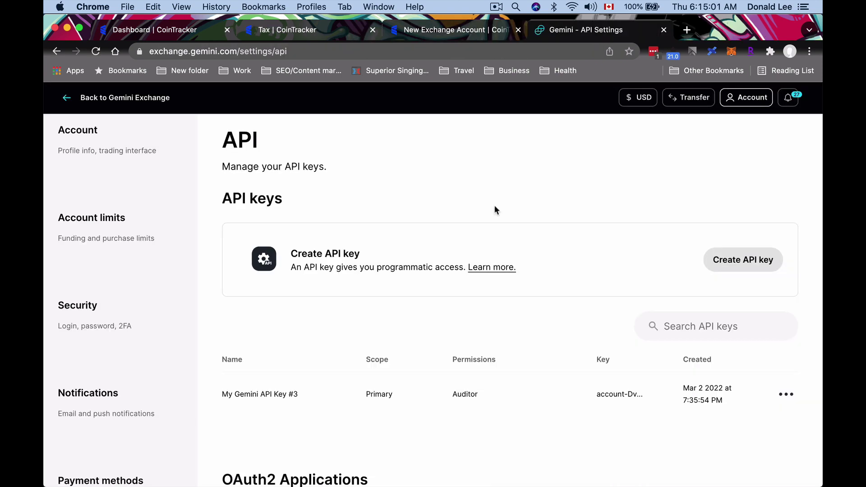
Create a Primary-scope Gemini API key and scroll to its generated key and secret.
left_click(734, 262)
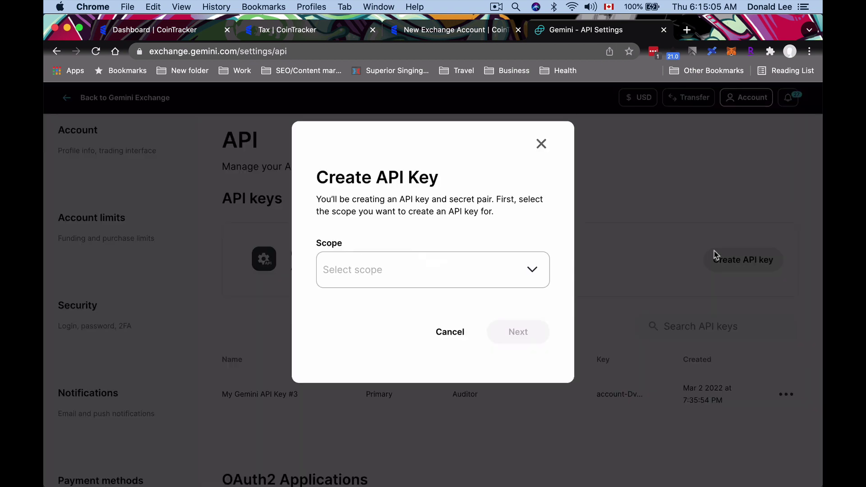
left_click(494, 283)
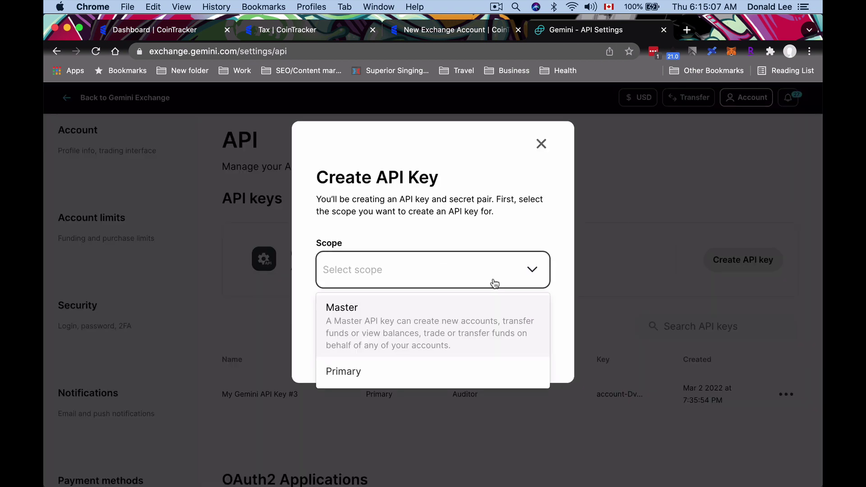
left_click(454, 377)
left_click(514, 333)
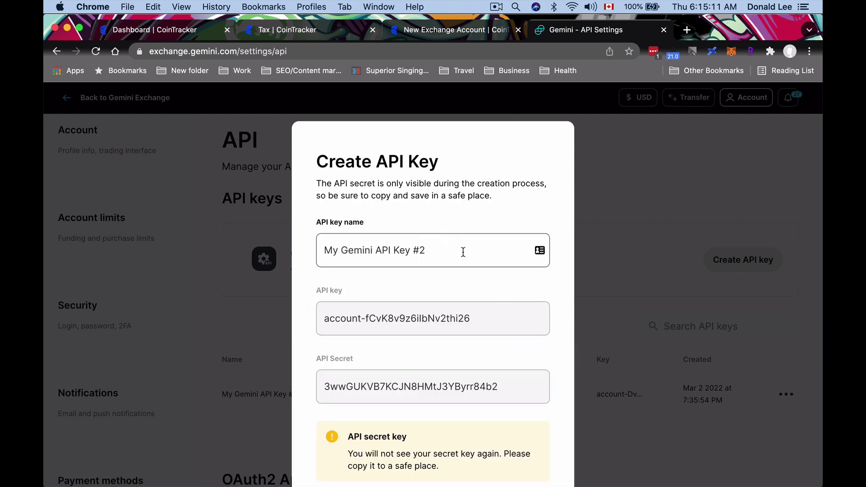
scroll(466, 352, "down", 4)
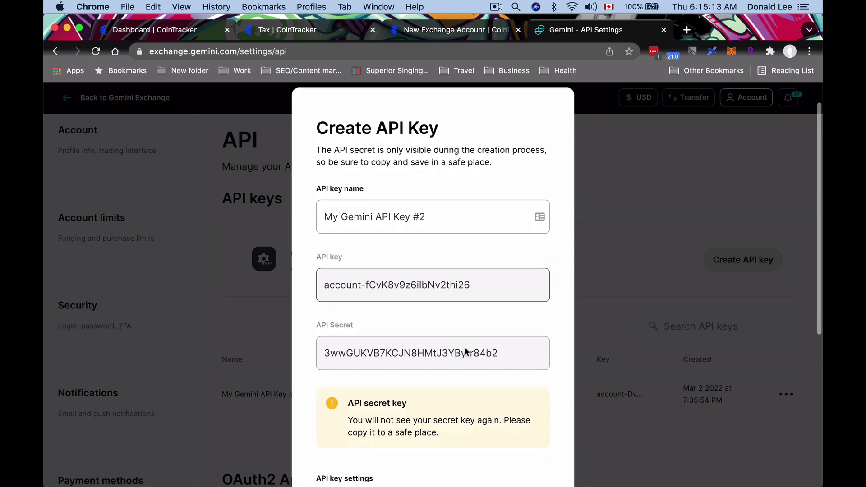
scroll(466, 352, "down", 1)
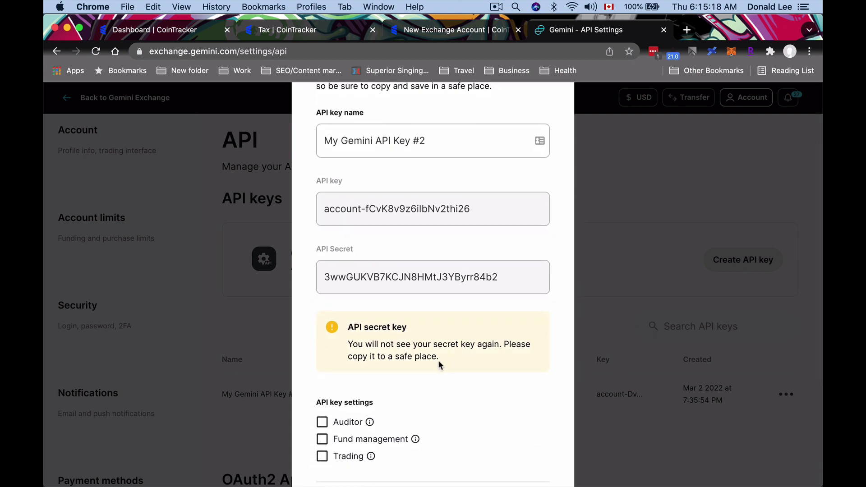
Give the Gemini key Auditor permission and copy its API key into CoinTracker.
left_click(323, 422)
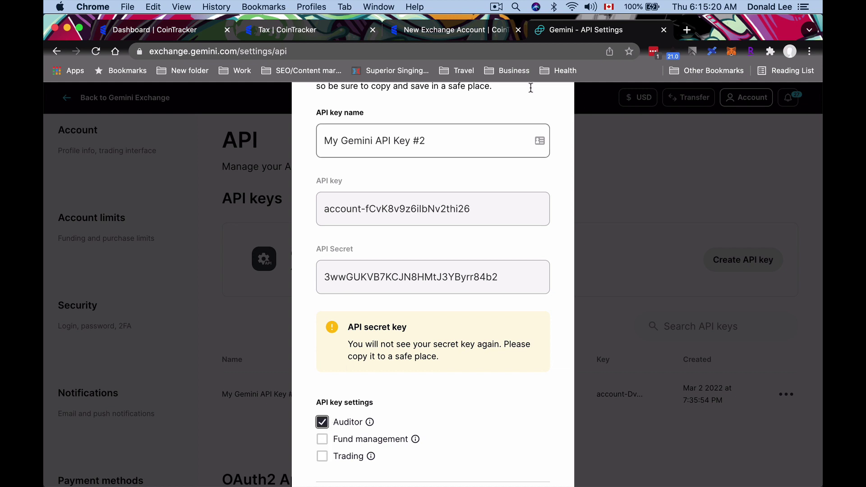
left_click(477, 34)
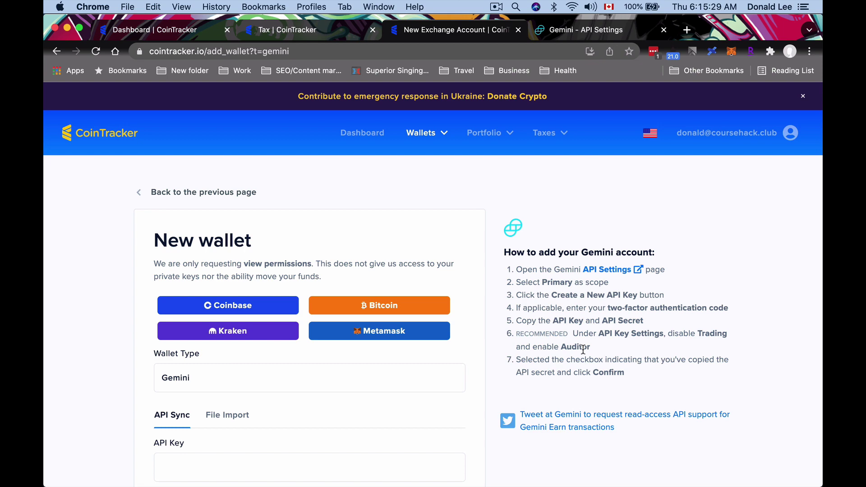
scroll(584, 350, "down", 3)
left_click(568, 30)
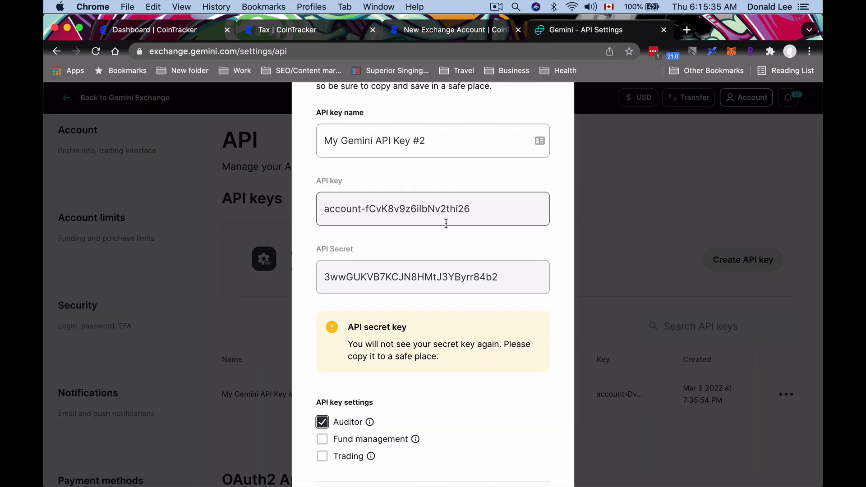
left_click_drag(479, 203, 319, 209)
key("super+c")
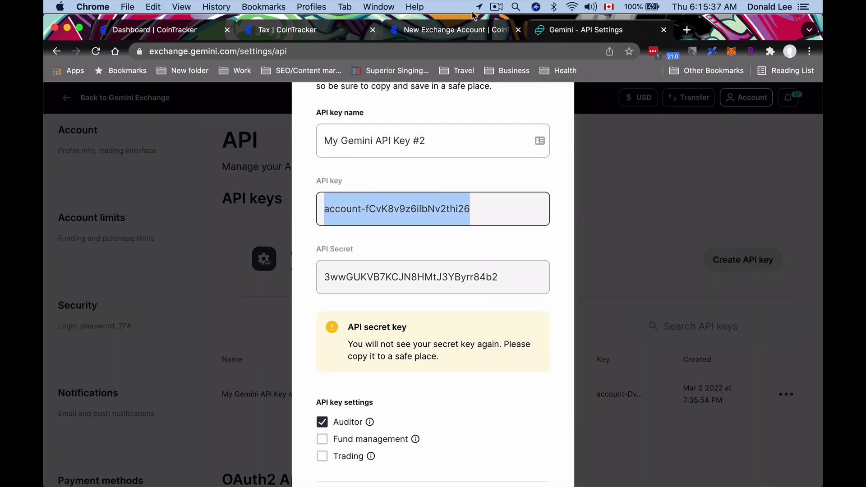
left_click(457, 35)
key("super+v")
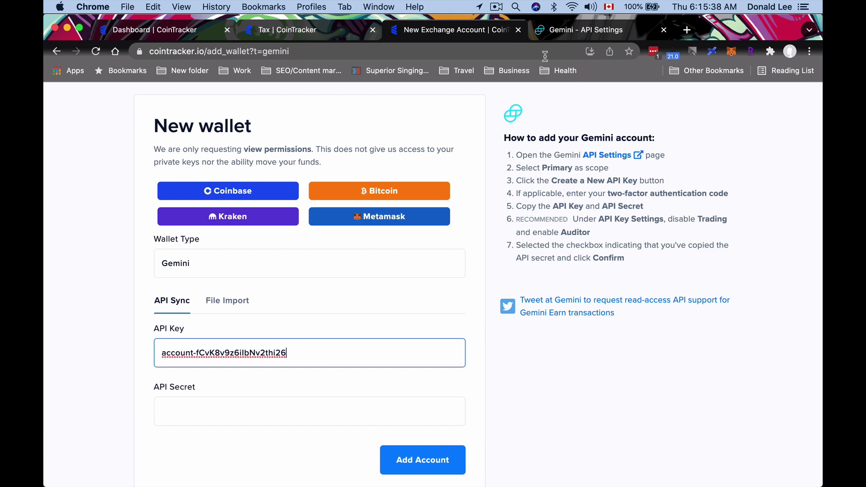
Copy the Gemini API secret into CoinTracker's API Secret field.
left_click(560, 31)
left_click(517, 270)
left_click_drag(518, 269, 323, 270)
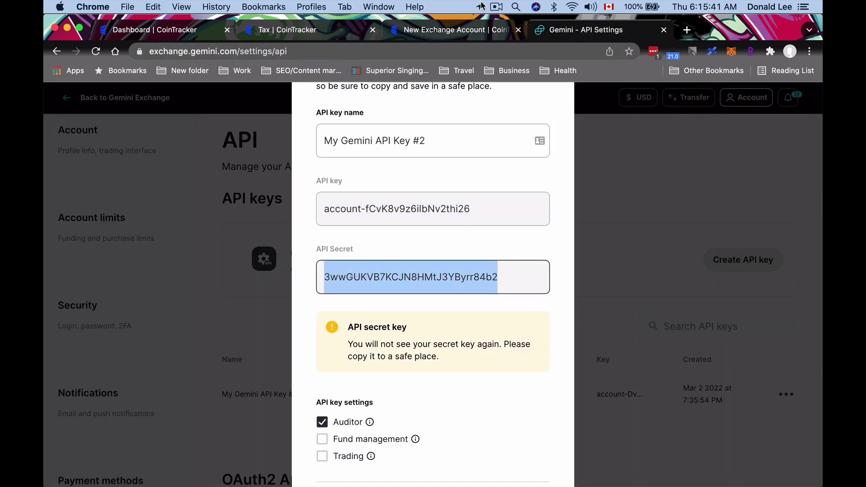
left_click(457, 30)
left_click(352, 417)
key("super+v")
Acknowledge the secret was saved, finish creating the Gemini key, and return to CoinTracker.
left_click(550, 33)
scroll(494, 338, "down", 5)
left_click(470, 354)
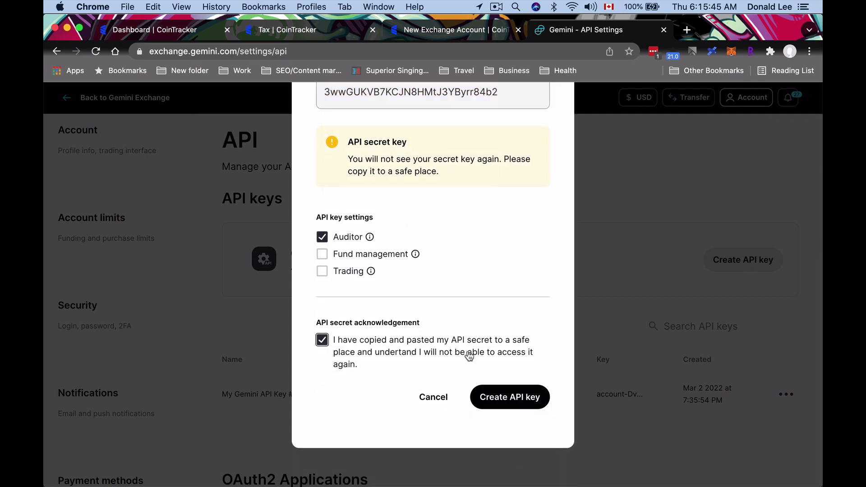
left_click(506, 398)
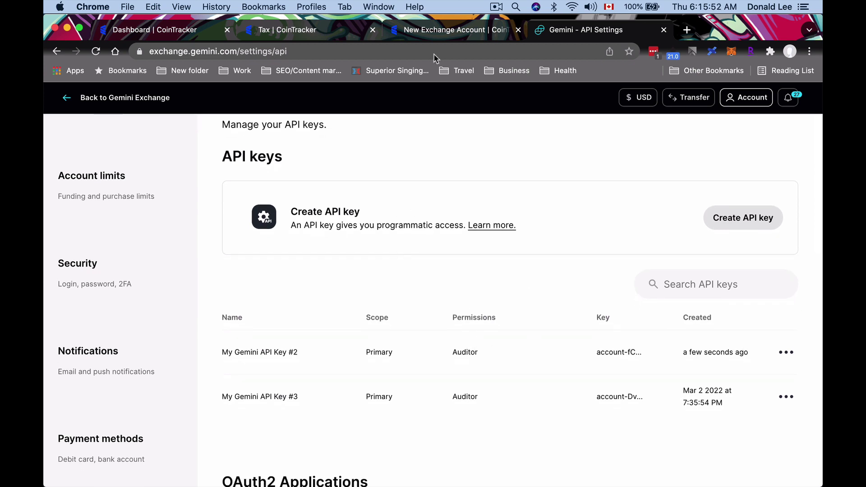
left_click(434, 39)
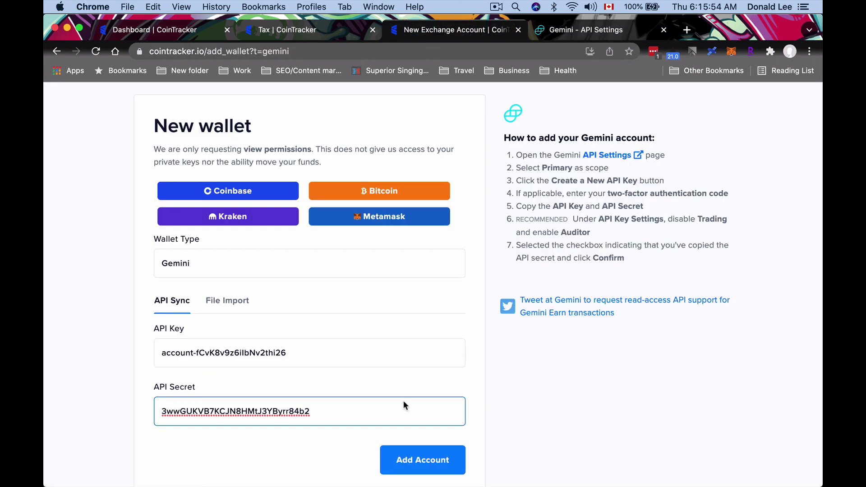
Add the second Gemini account to the wallets list.
left_click(410, 469)
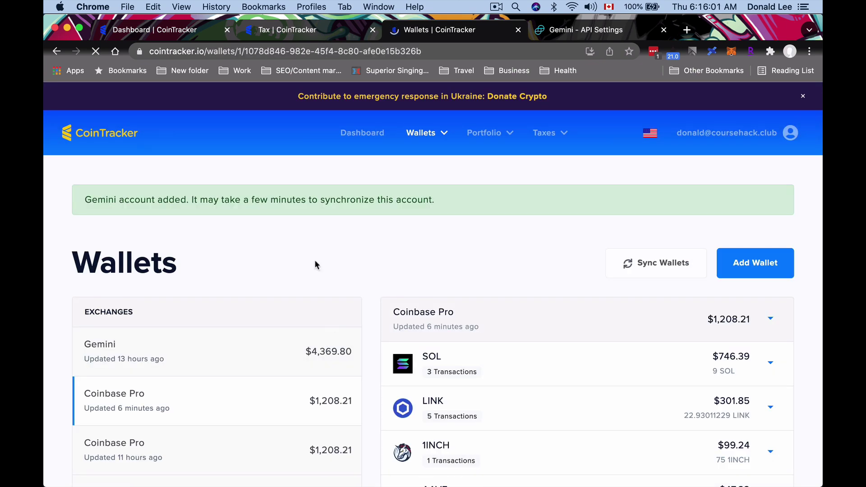
scroll(315, 265, "down", 1)
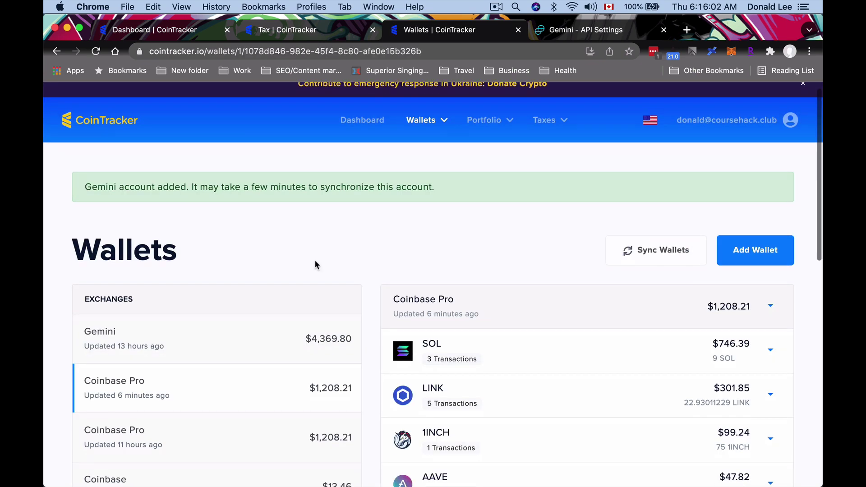
scroll(315, 265, "down", 3)
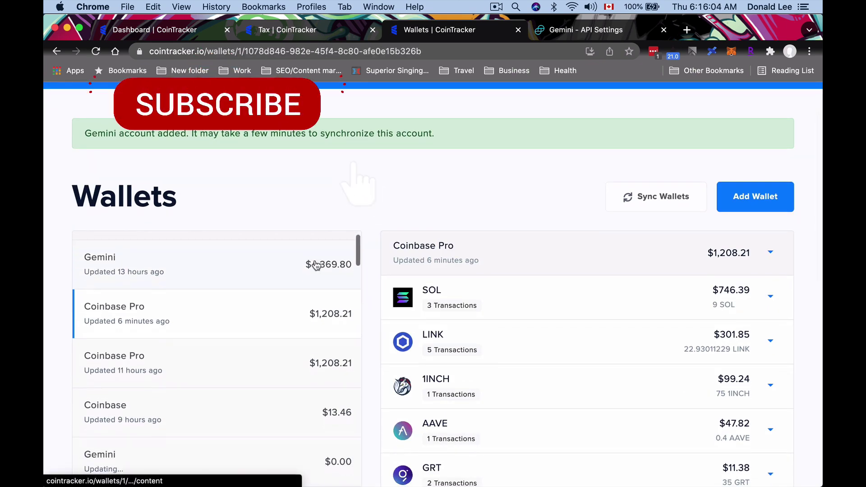
scroll(397, 178, "down", 4)
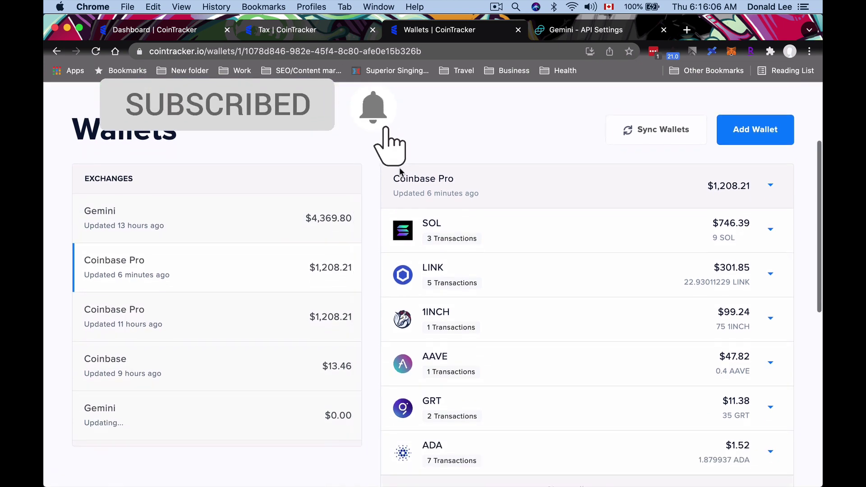
scroll(339, 257, "down", 4)
scroll(341, 256, "up", 4)
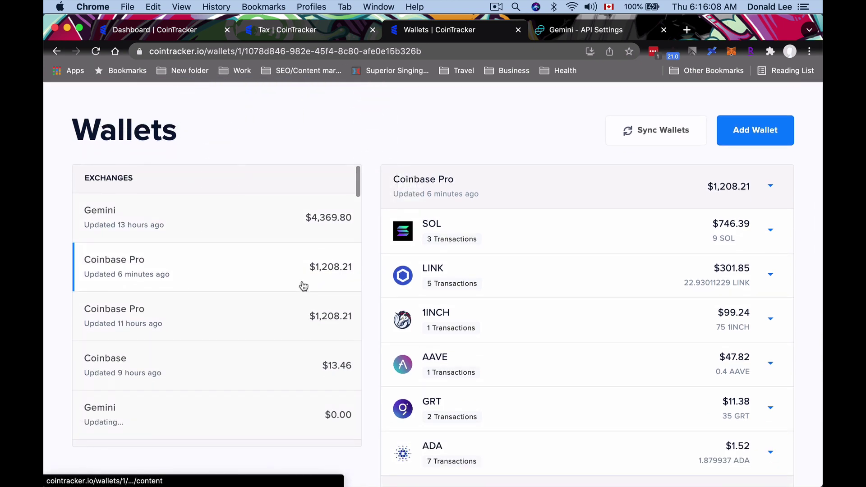
scroll(289, 267, "down", 1)
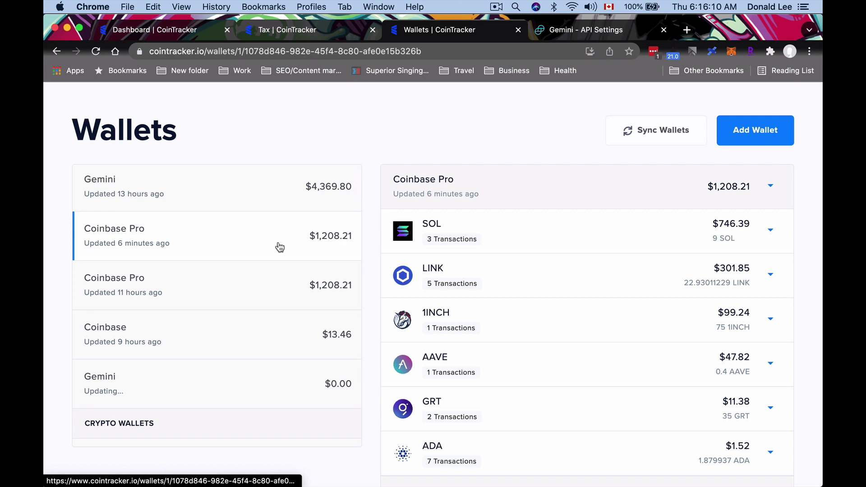
Remove the duplicate Coinbase Pro exchange and confirm the removal.
left_click(771, 187)
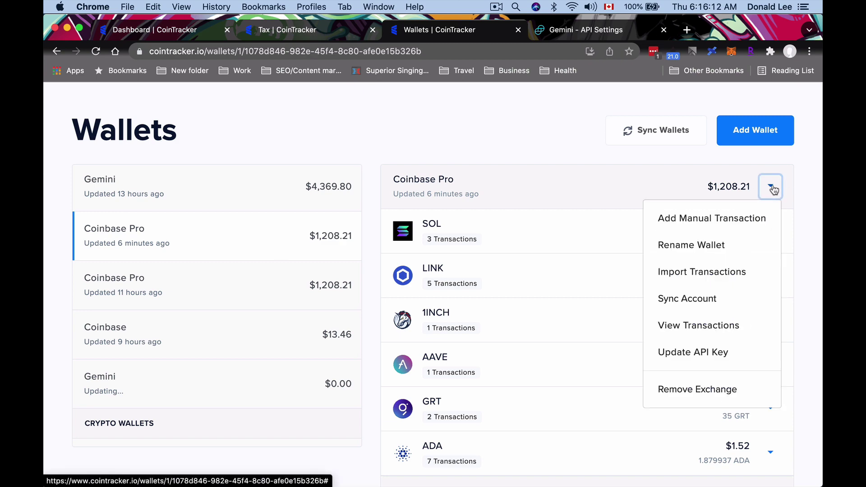
left_click(698, 389)
left_click(519, 213)
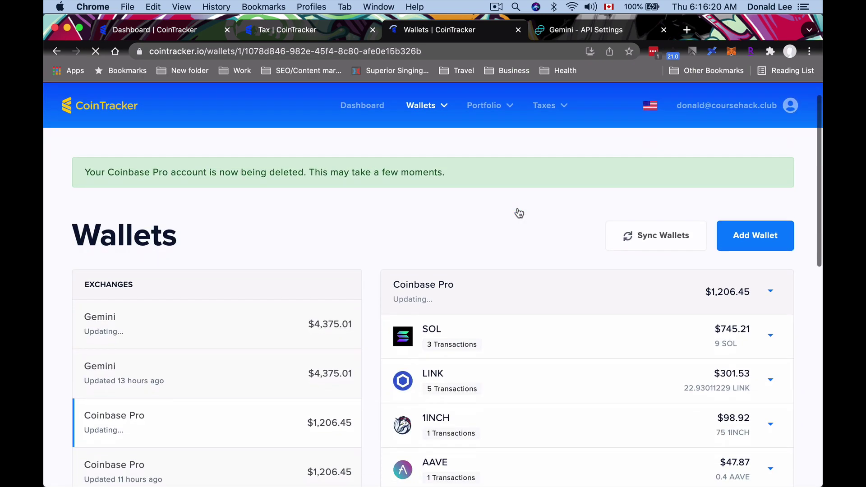
Open Tax Plan Pricing in a new tab from the footer's Pricing link.
scroll(519, 213, "down", 5)
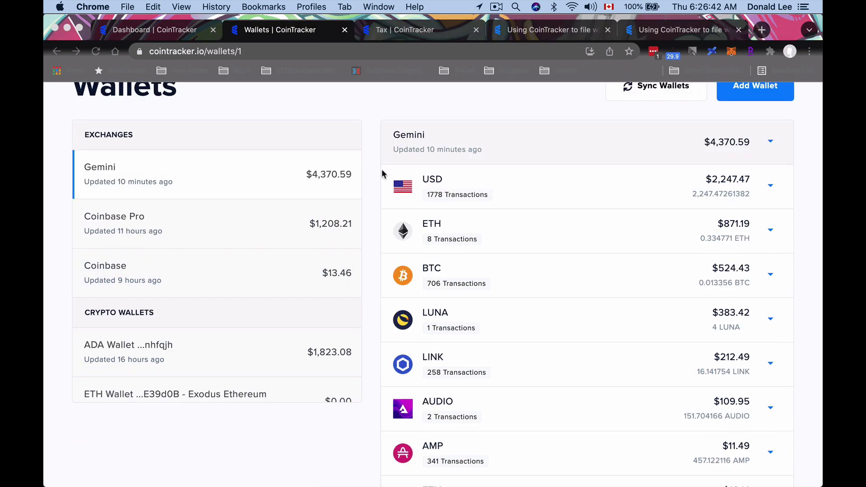
scroll(361, 168, "up", 3)
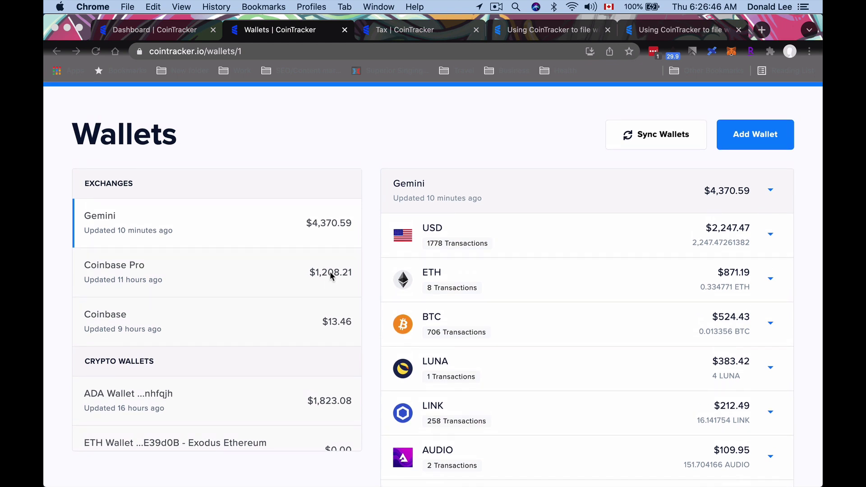
scroll(392, 200, "up", 3)
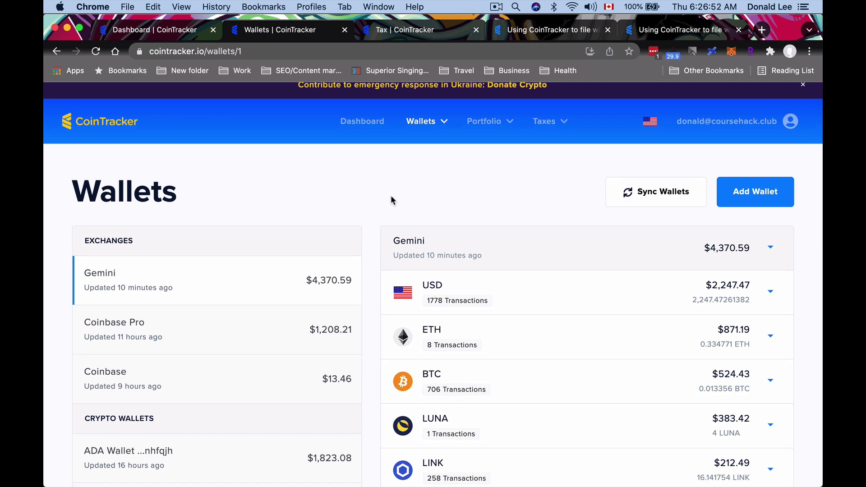
scroll(391, 198, "down", 15)
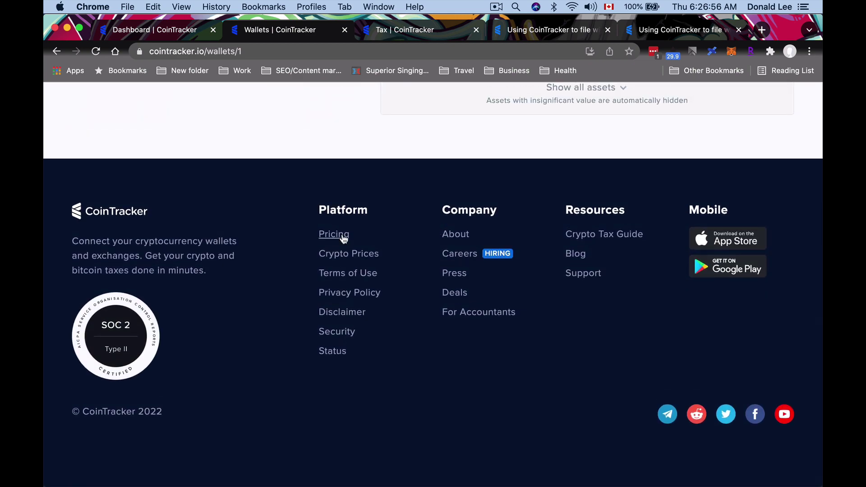
left_click(344, 238, "super")
scroll(343, 237, "up", 15)
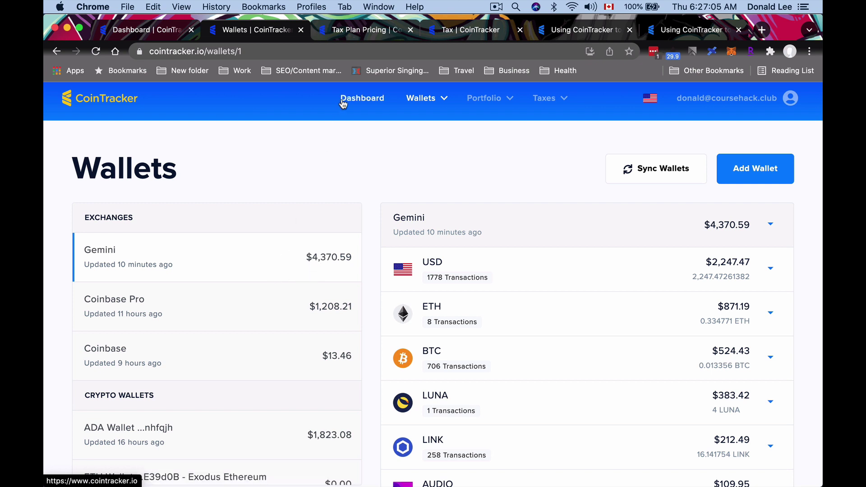
left_click(360, 34)
scroll(367, 228, "down", 5)
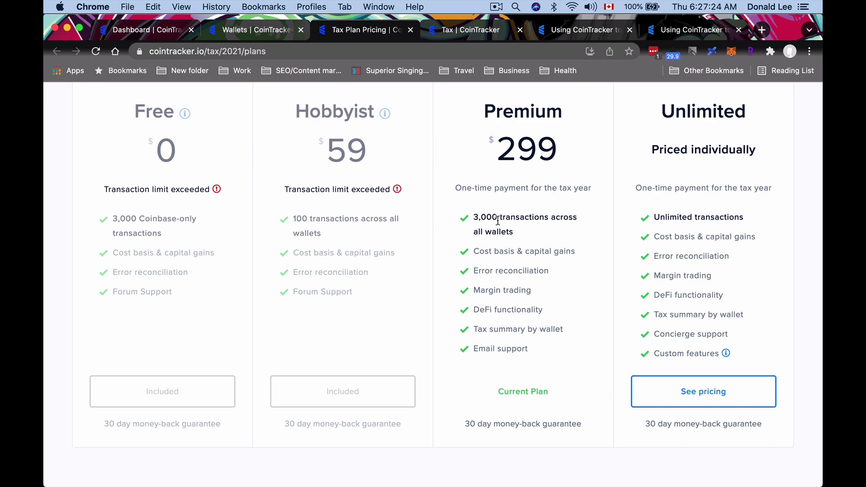
left_click(261, 33)
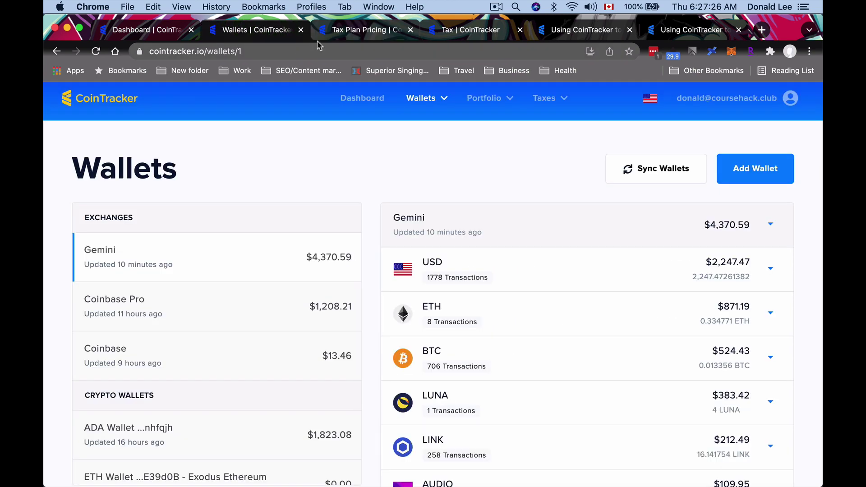
left_click(327, 32)
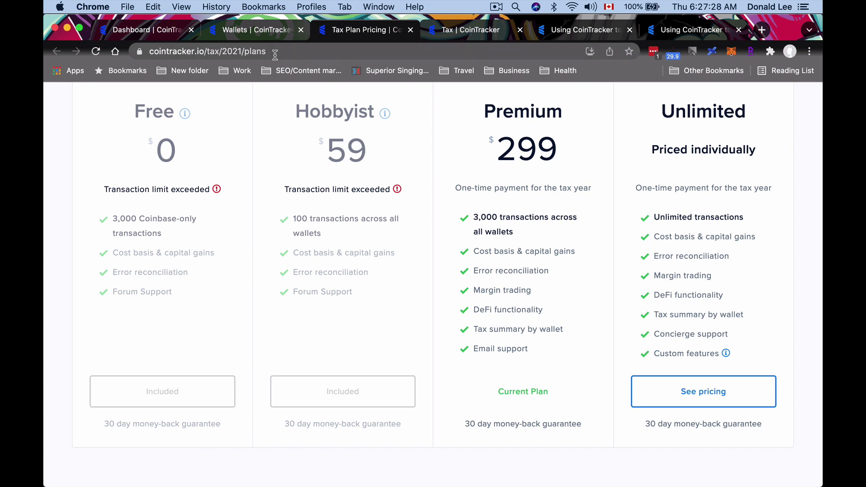
left_click(276, 33)
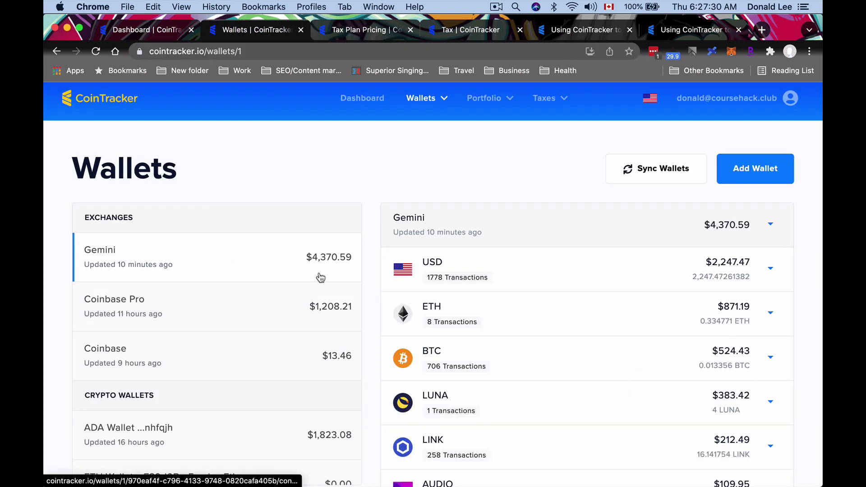
scroll(319, 277, "down", 1)
scroll(326, 295, "up", 1)
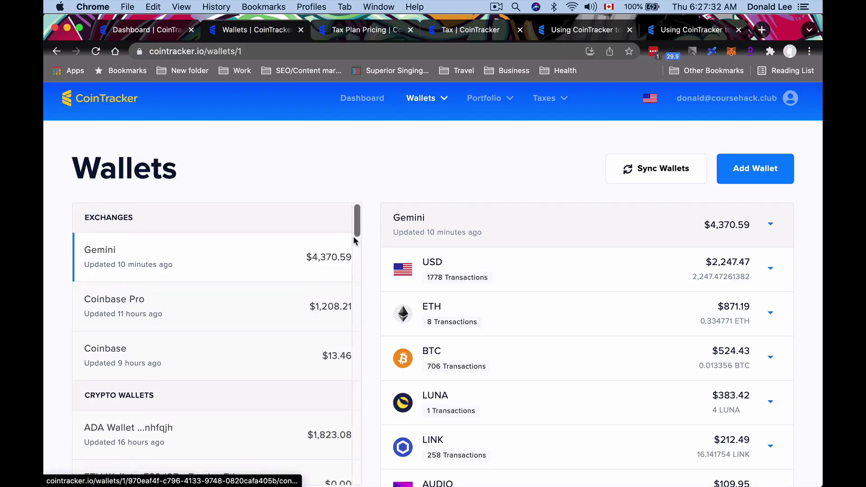
left_click(771, 224)
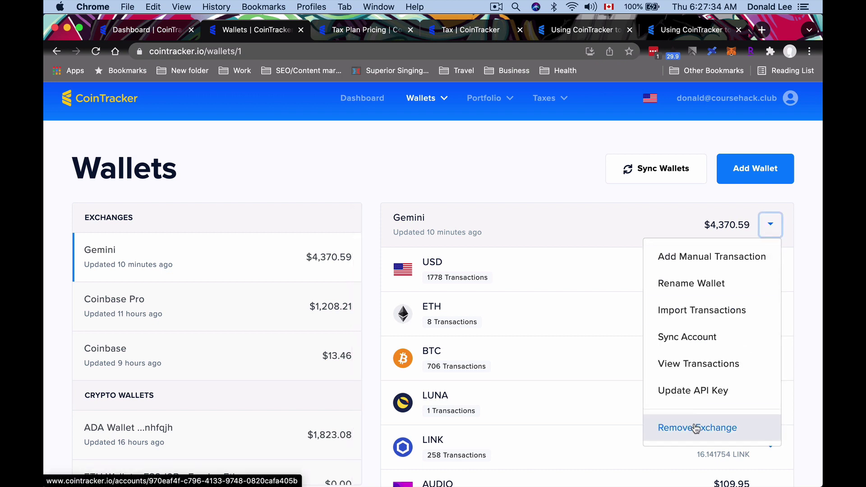
left_click(586, 191)
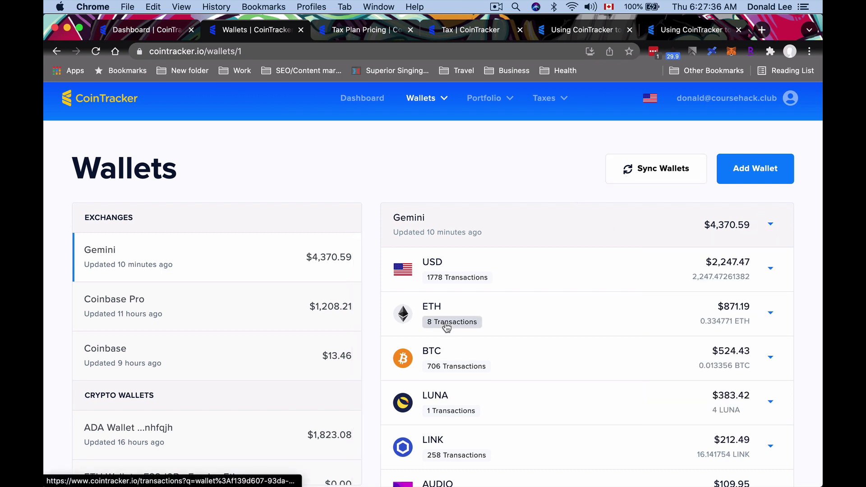
Go to the 2021 tax overview and read through the TurboTax filing guide.
left_click(449, 31)
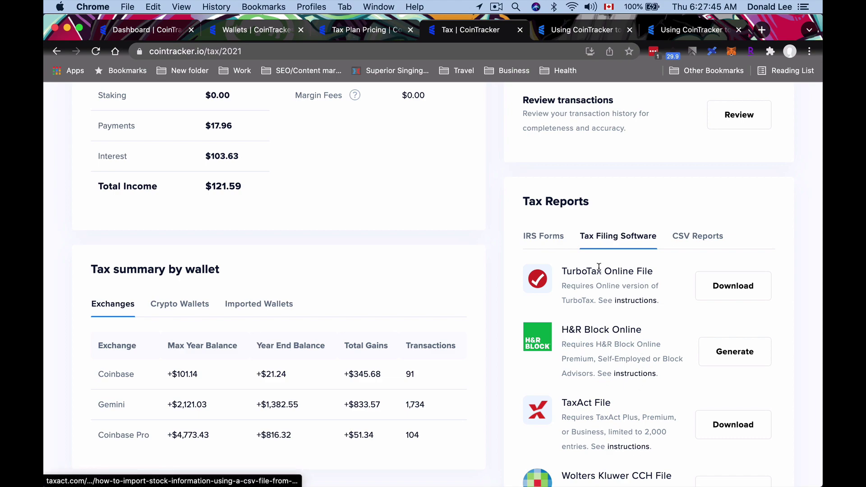
left_click(578, 30)
scroll(433, 271, "down", 6)
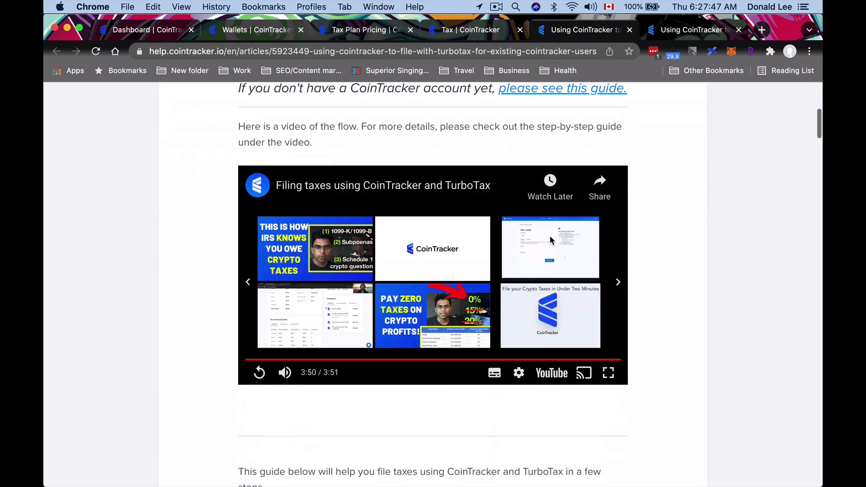
scroll(537, 213, "up", 6)
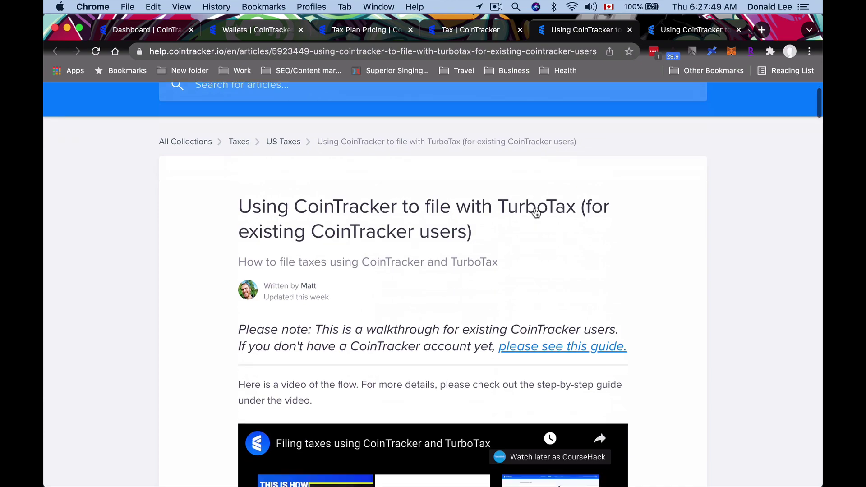
scroll(536, 213, "down", 5)
scroll(536, 213, "down", 15)
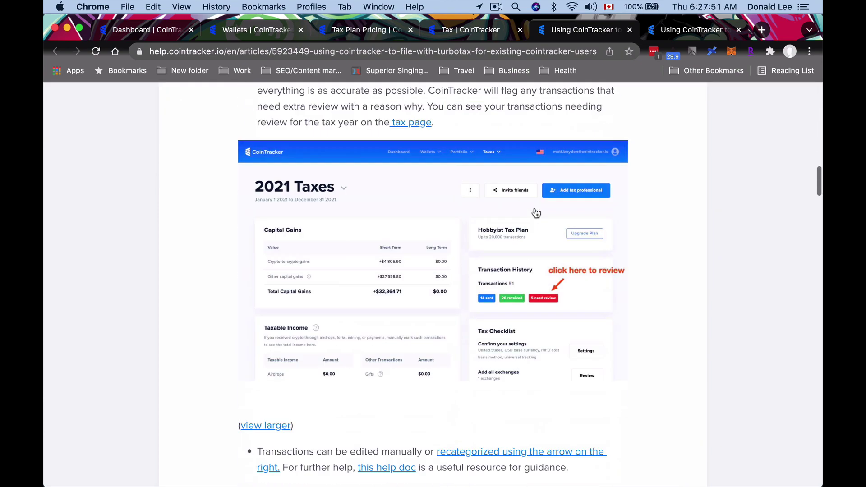
scroll(536, 212, "down", 8)
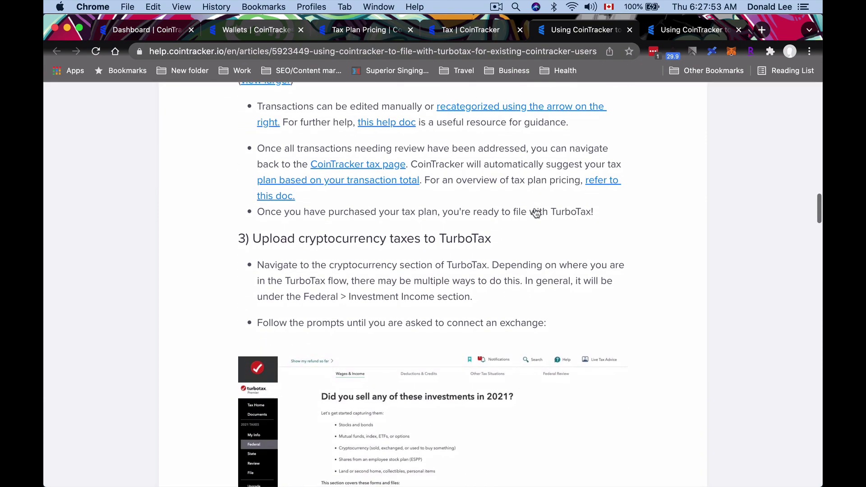
scroll(536, 213, "down", 4)
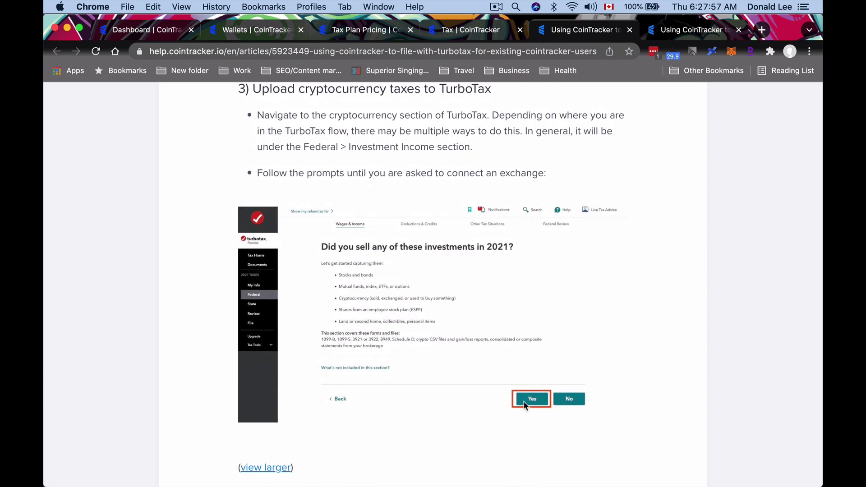
scroll(523, 399, "up", 1)
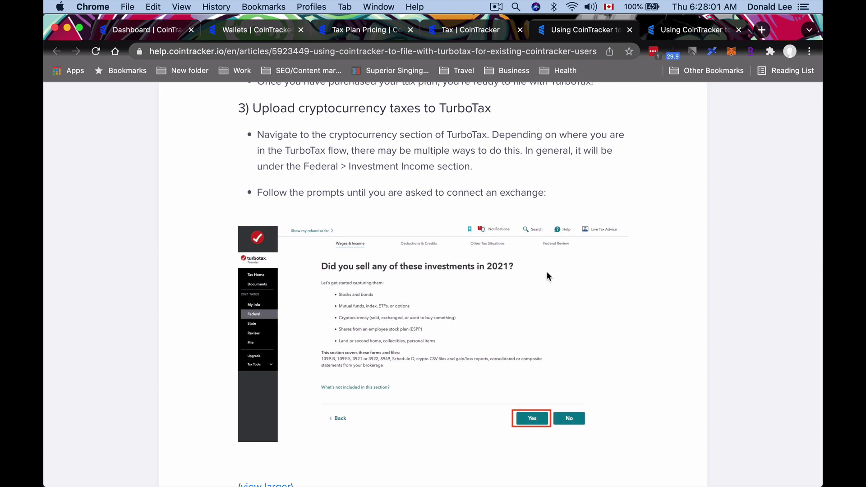
scroll(547, 274, "down", 4)
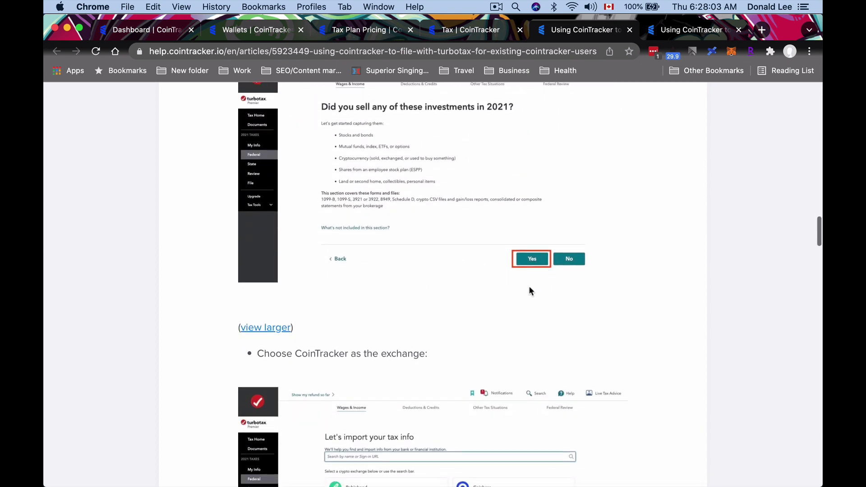
scroll(530, 287, "down", 1)
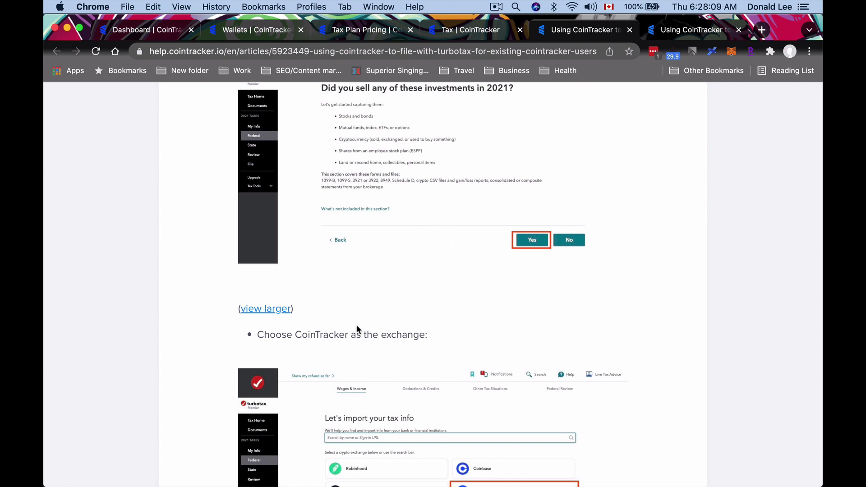
scroll(358, 325, "down", 20)
scroll(358, 327, "up", 10)
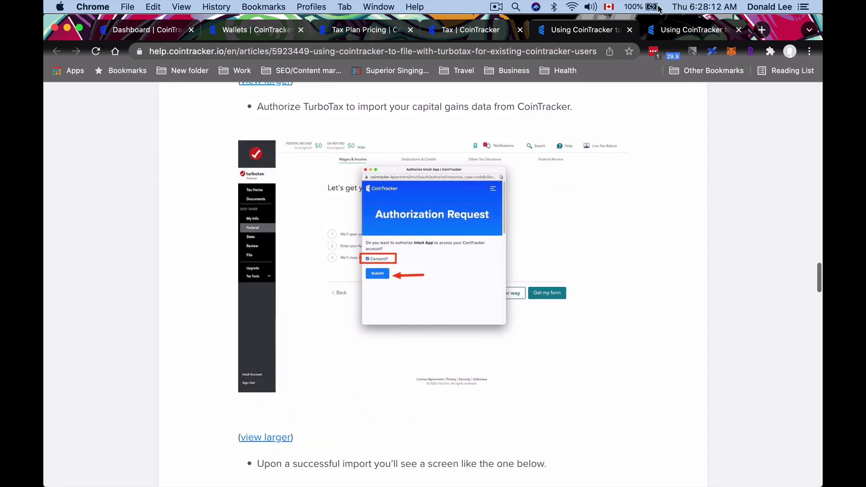
Read through the H&R Block Online filing guide.
left_click(665, 29)
scroll(489, 187, "down", 5)
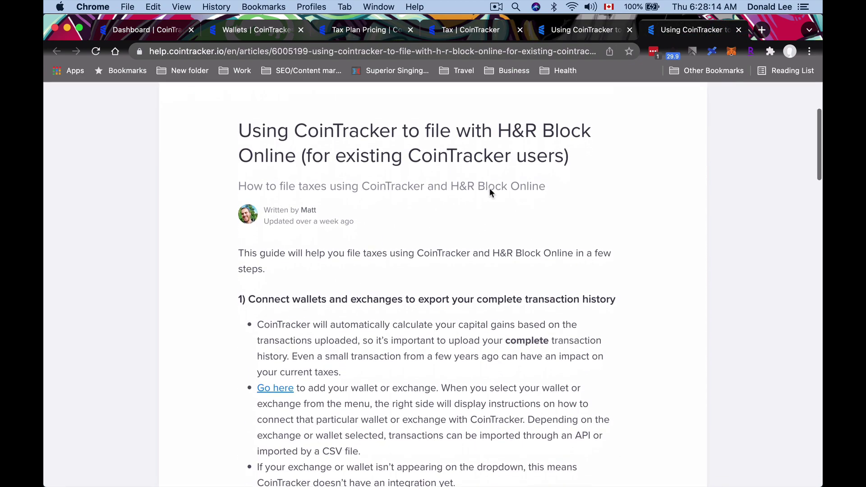
scroll(490, 190, "down", 20)
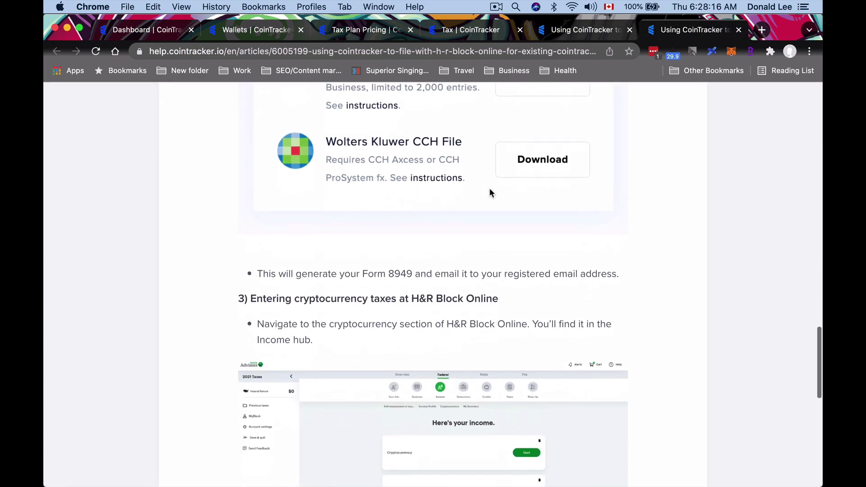
scroll(491, 192, "down", 10)
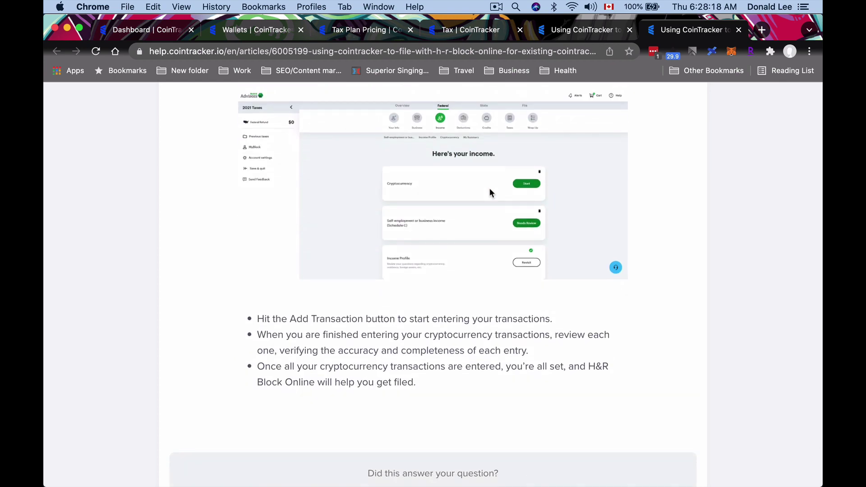
scroll(490, 189, "up", 1)
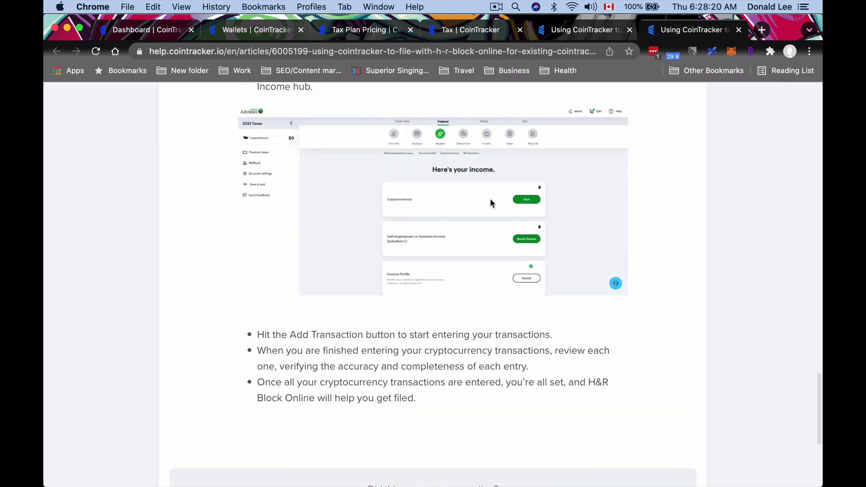
scroll(485, 188, "up", 20)
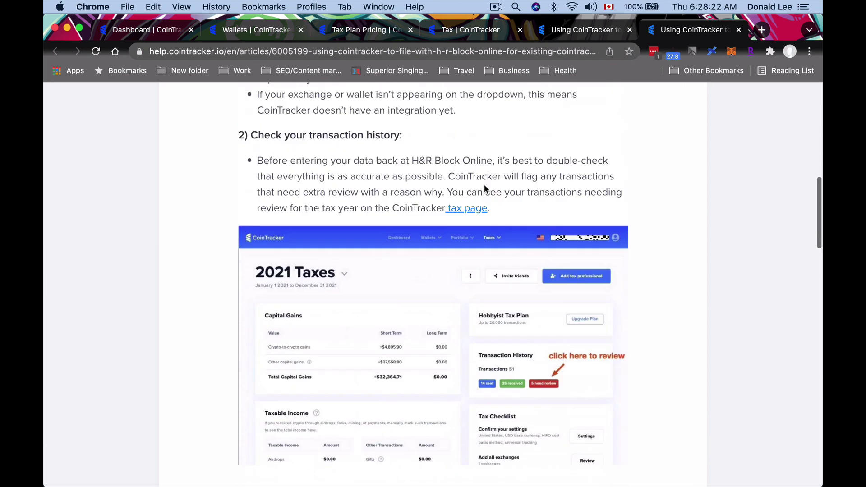
scroll(485, 188, "up", 5)
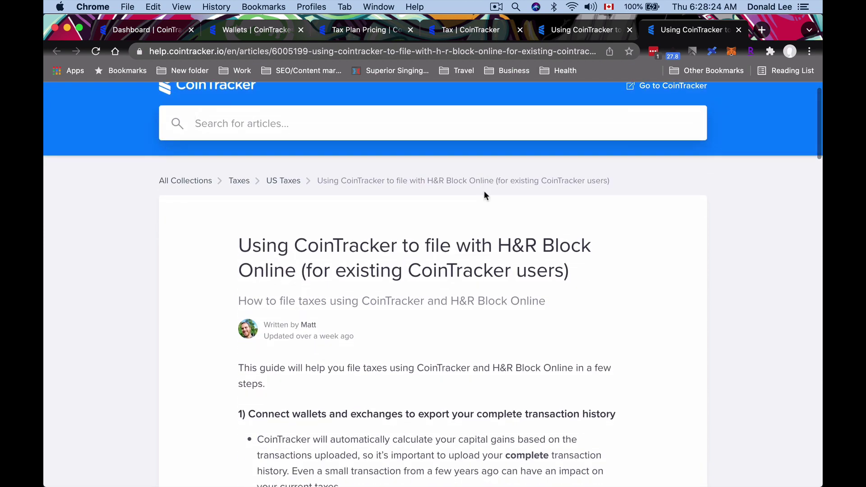
Return to the TurboTax guide, then select the referral homepage's full web address.
left_click(572, 28)
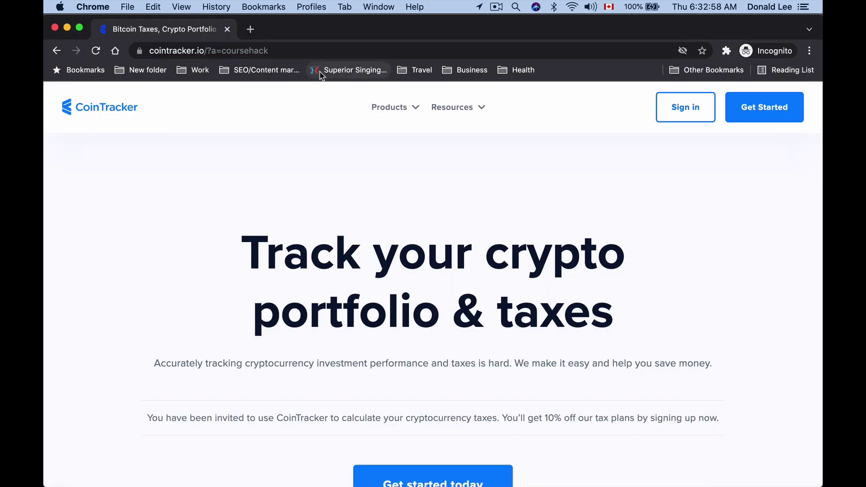
left_click(310, 51)
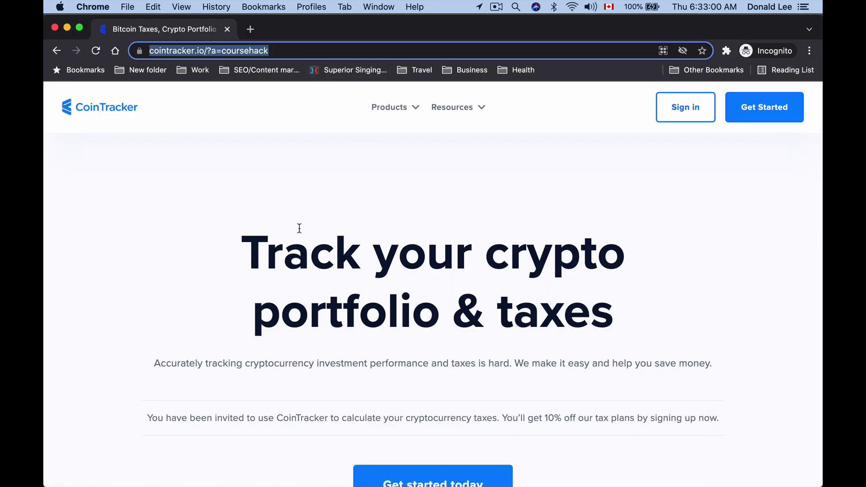